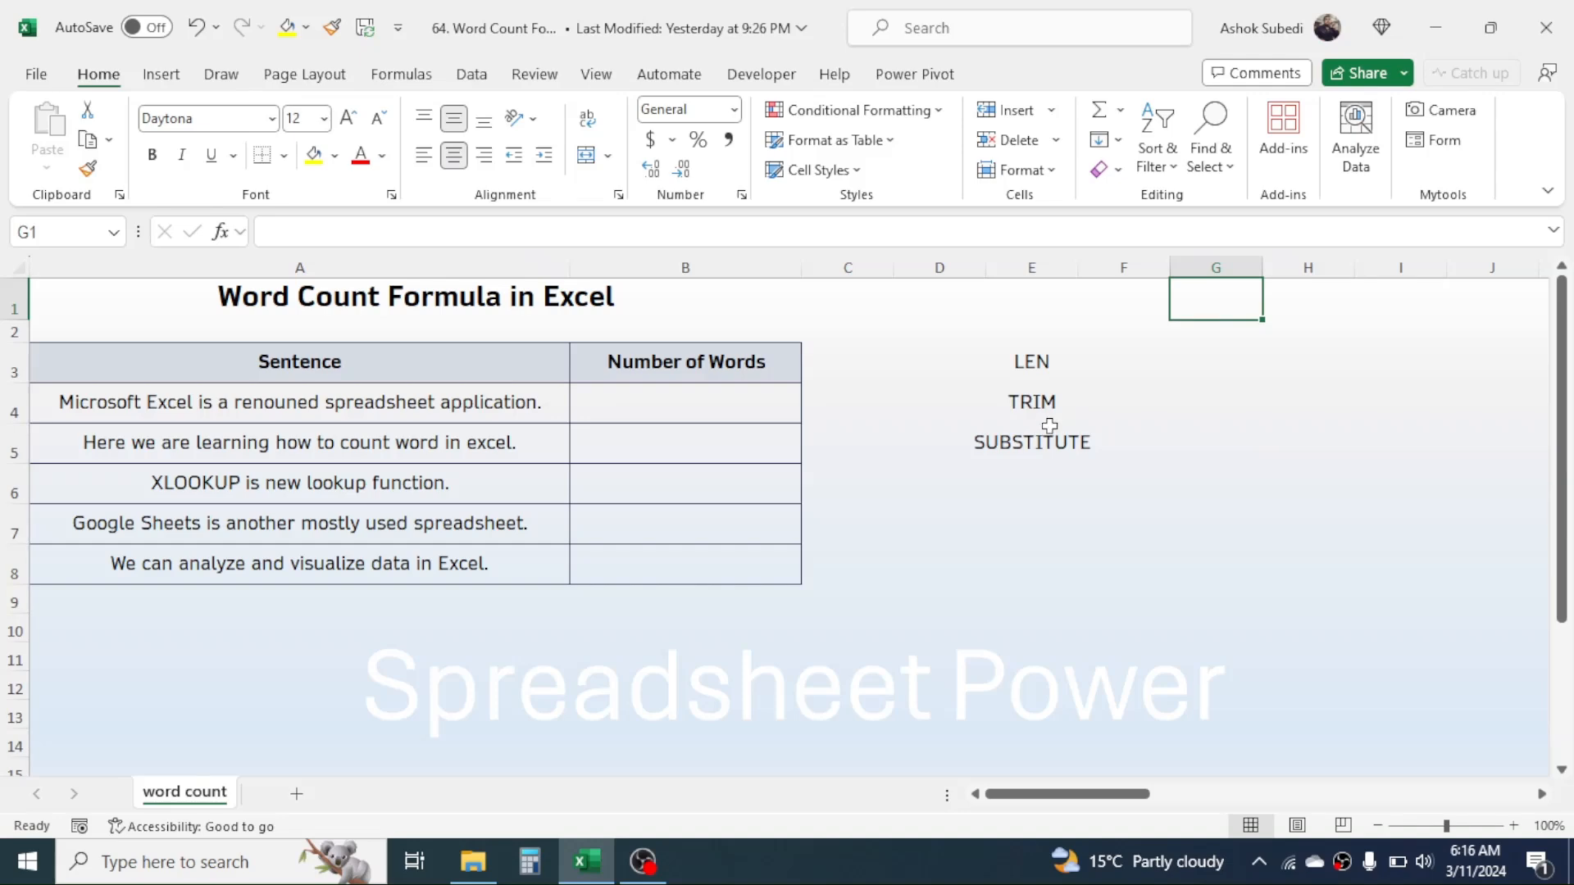
Enter the formula =LEN(SUBSTITUTE(A4," ","")) in cell B4 to count the first sentence's characters without spaces.
click(716, 407)
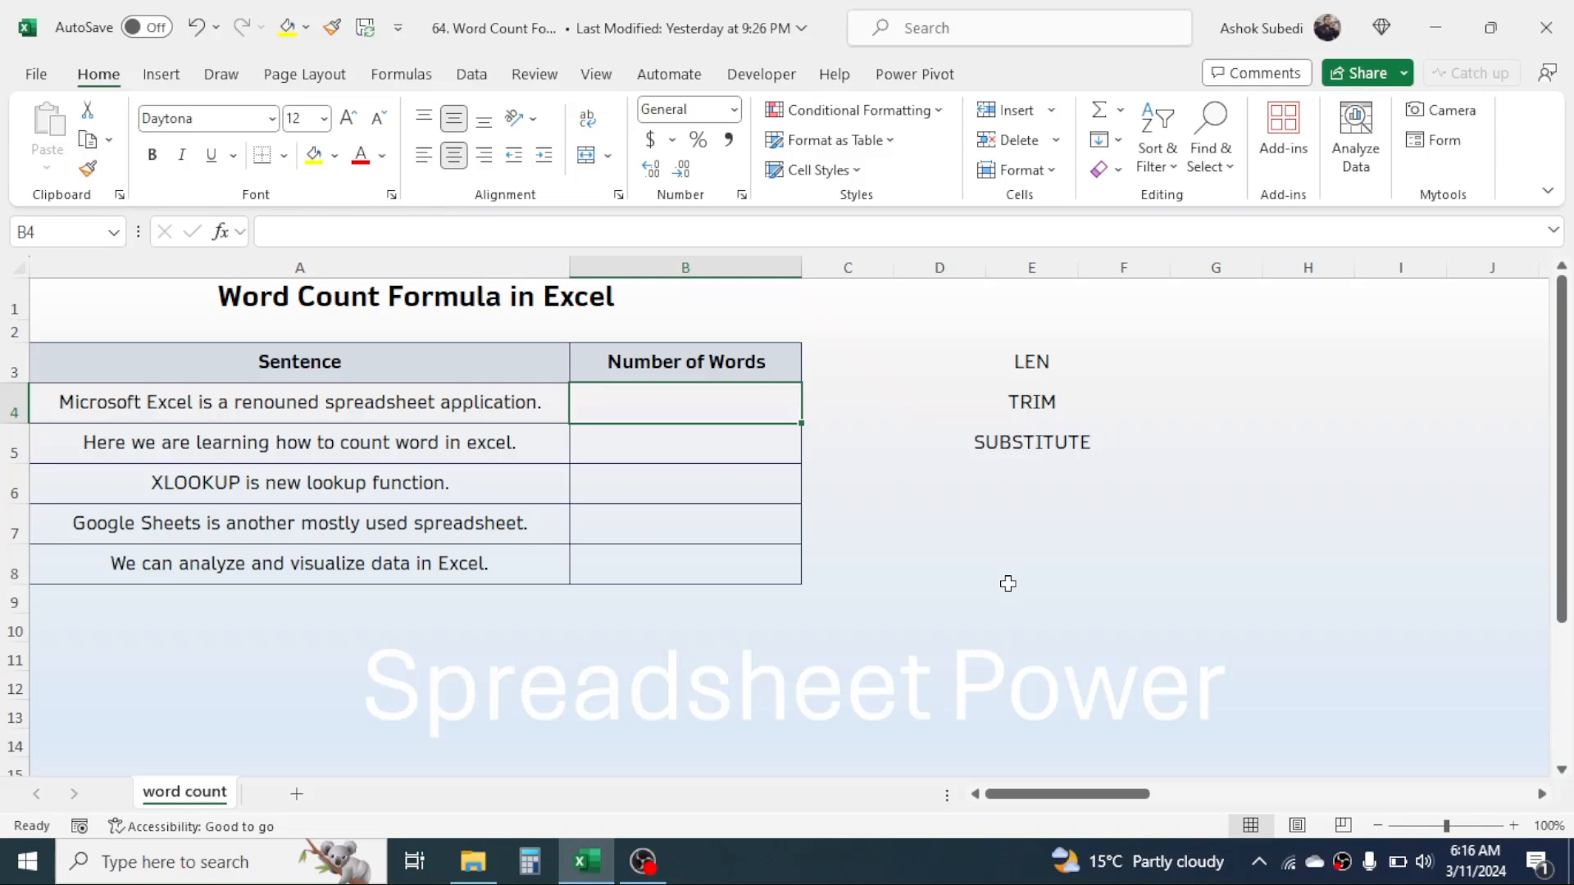
text(=LEN()
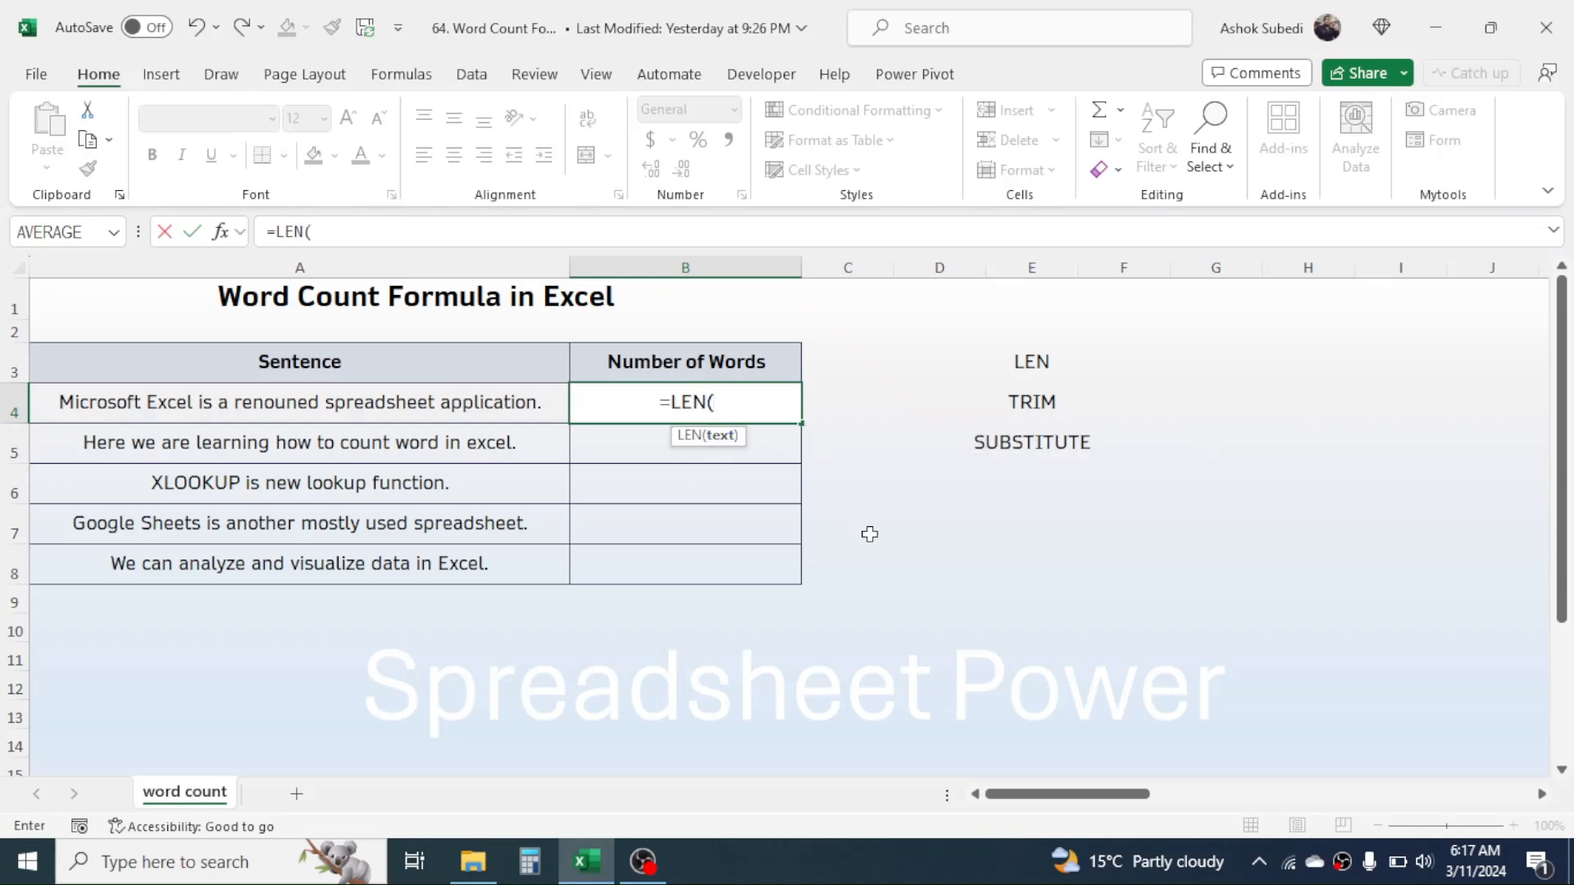
text(SUBS)
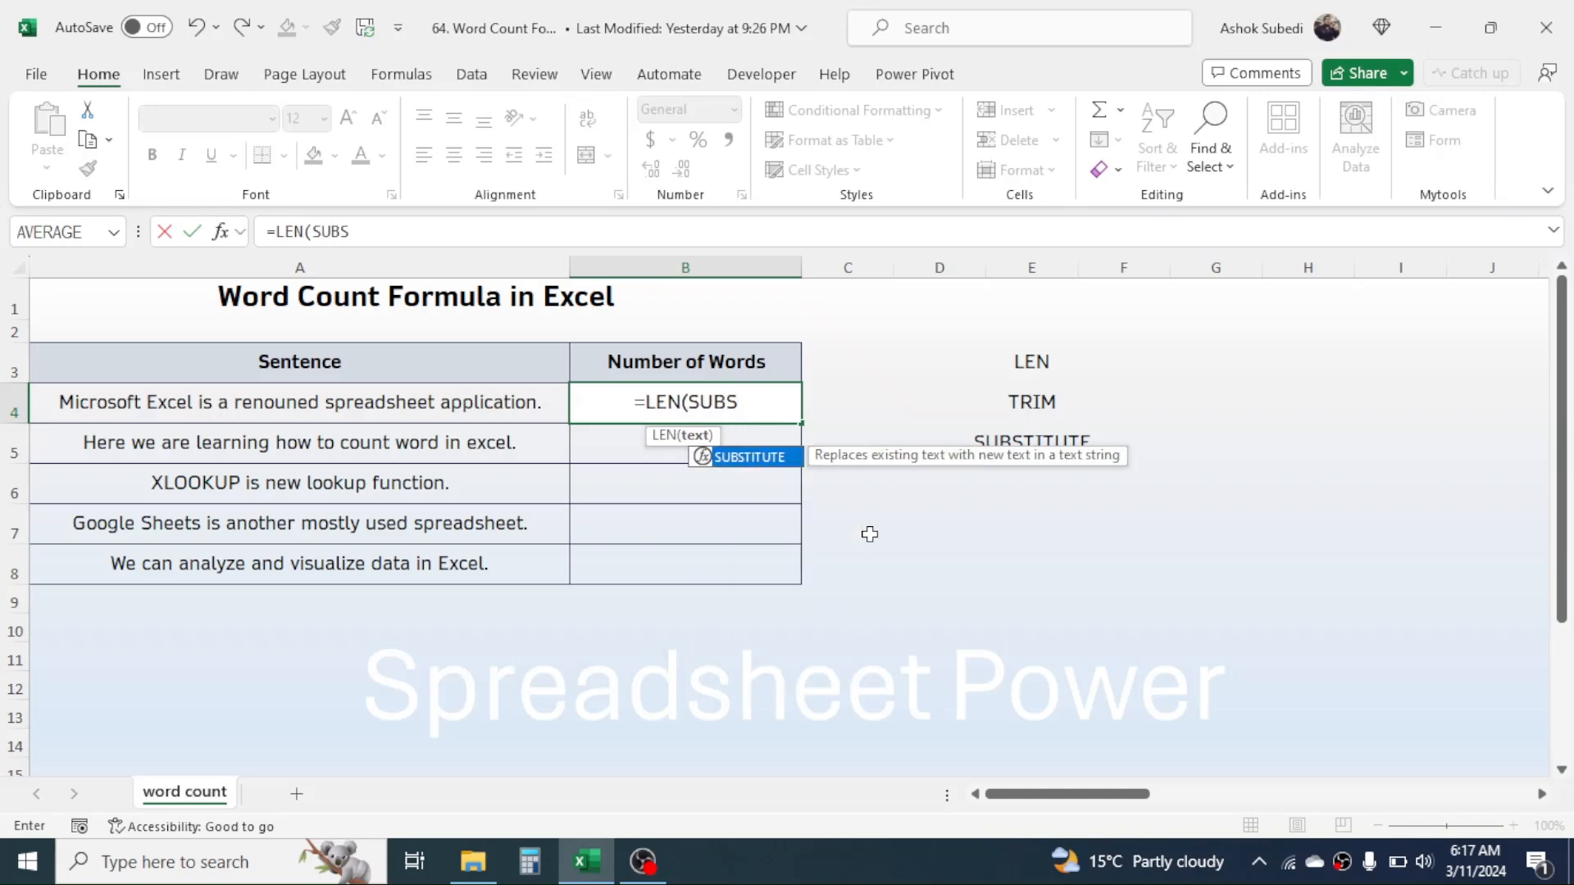
text(TITUT)
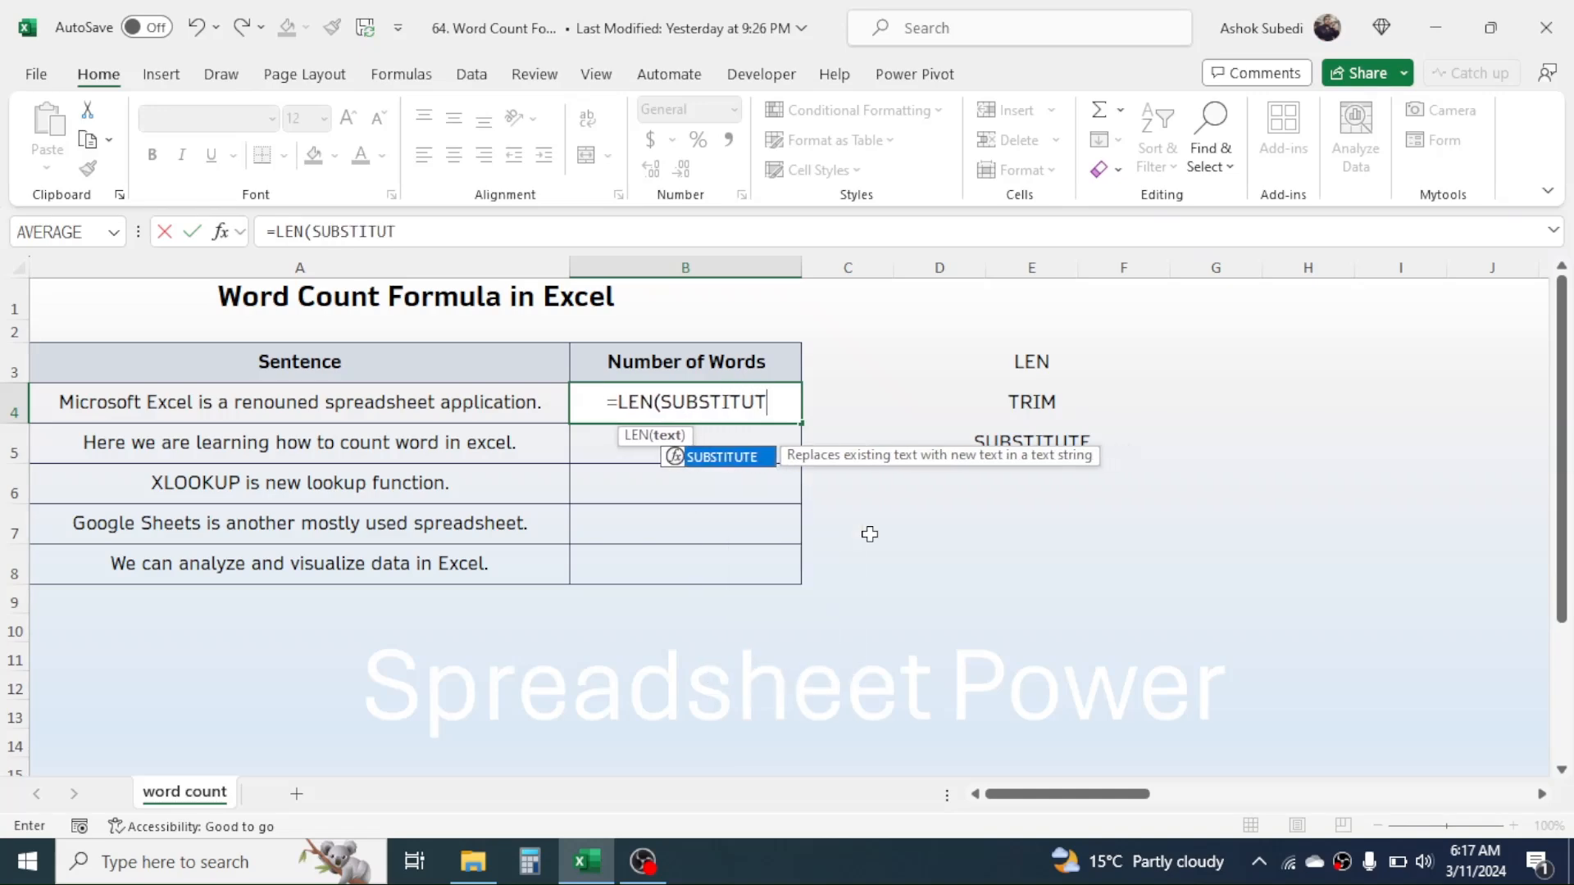
text(E()
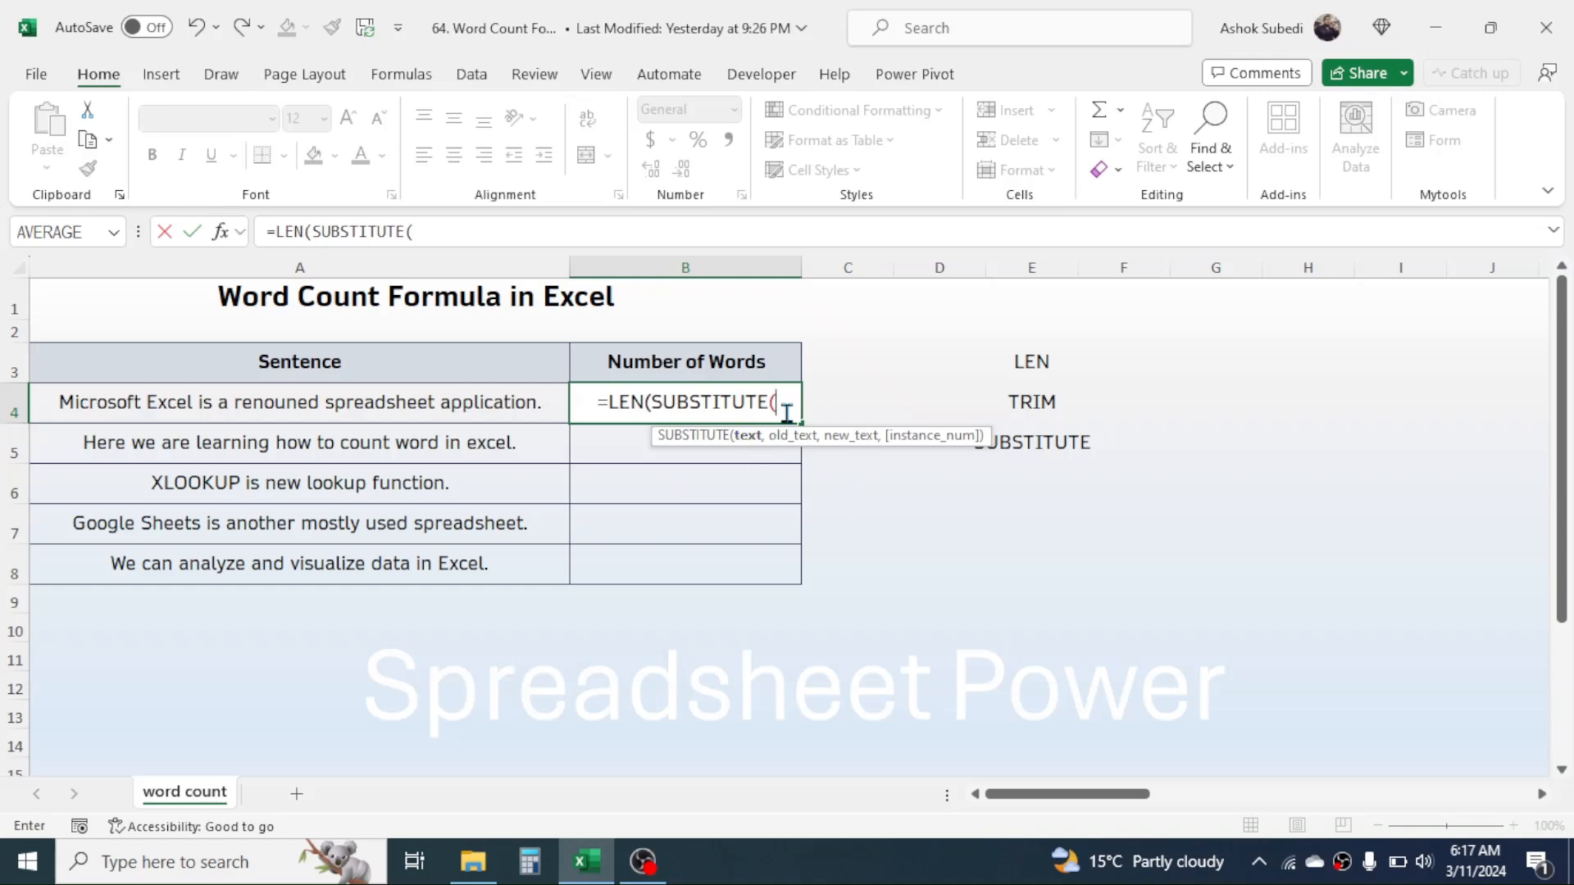
click(359, 396)
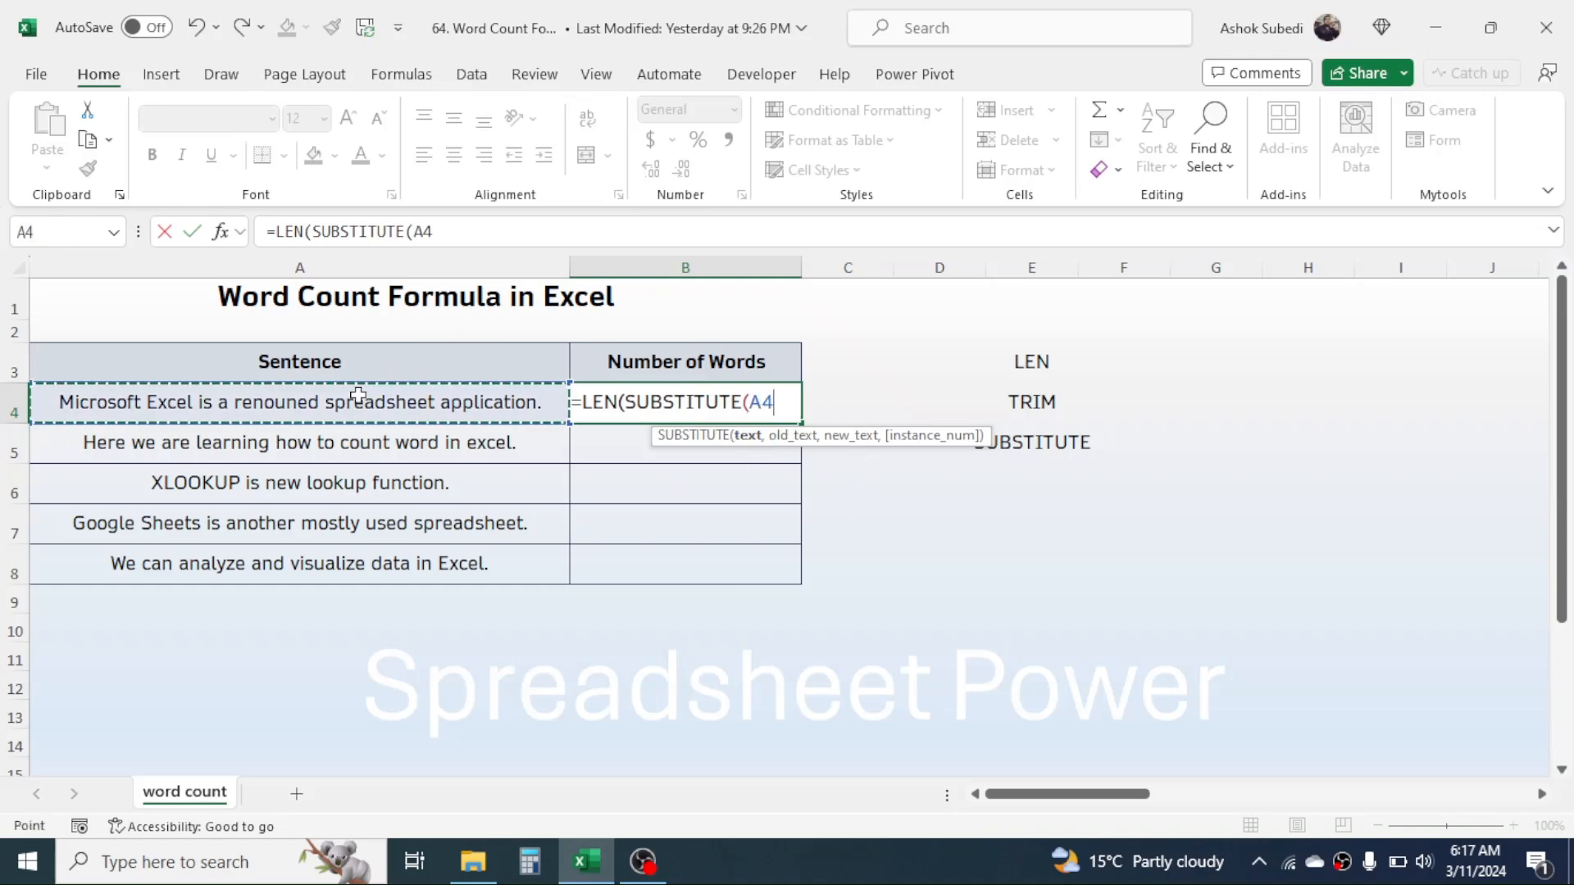
text(,)
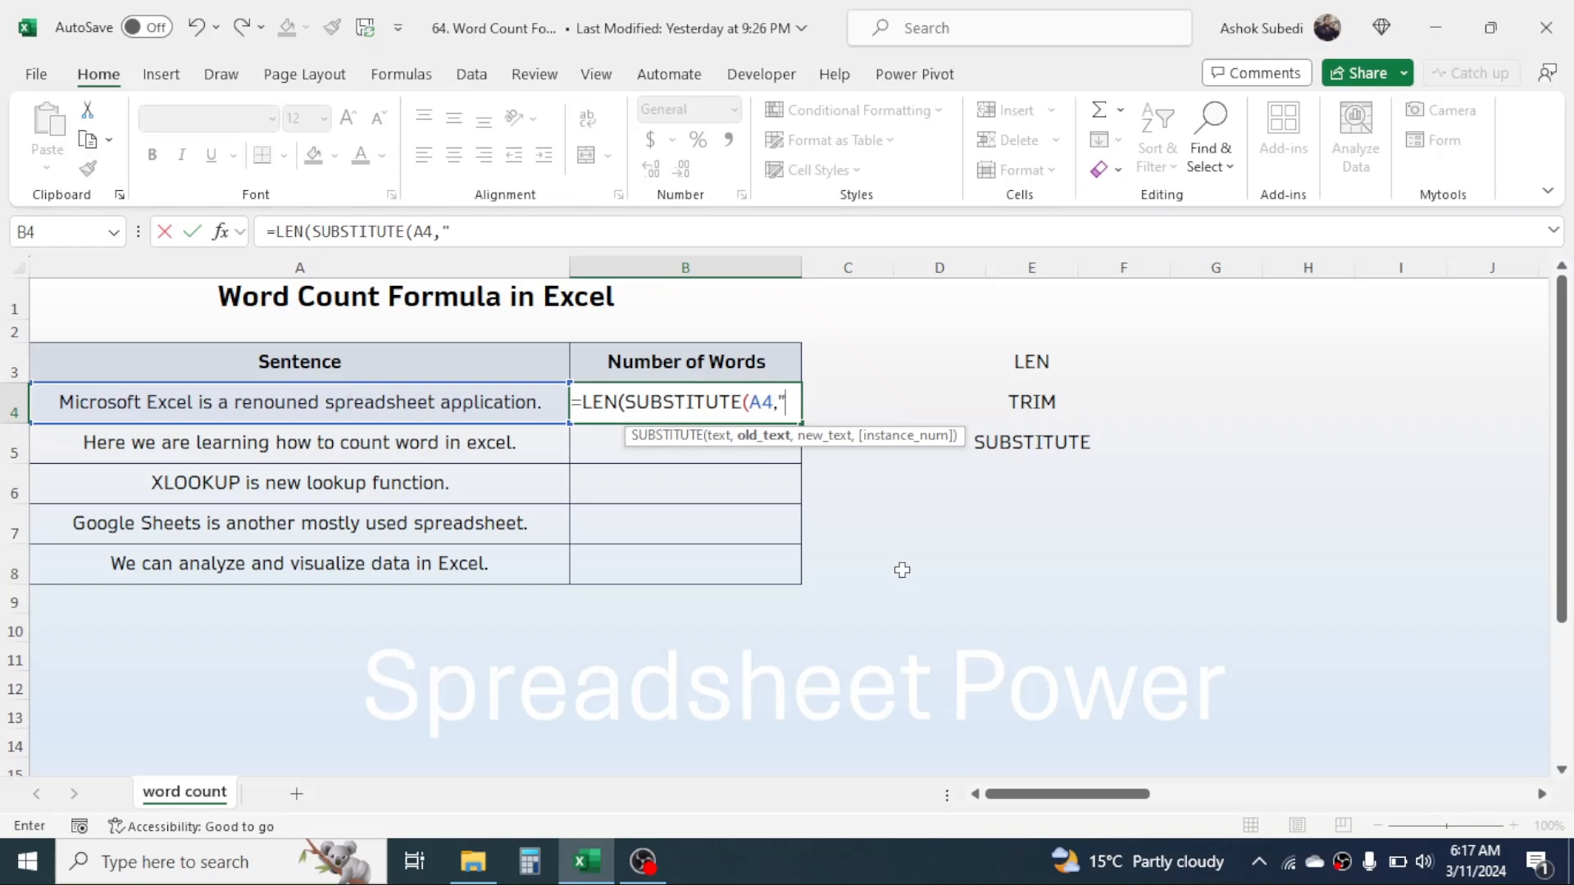
text(" ",)
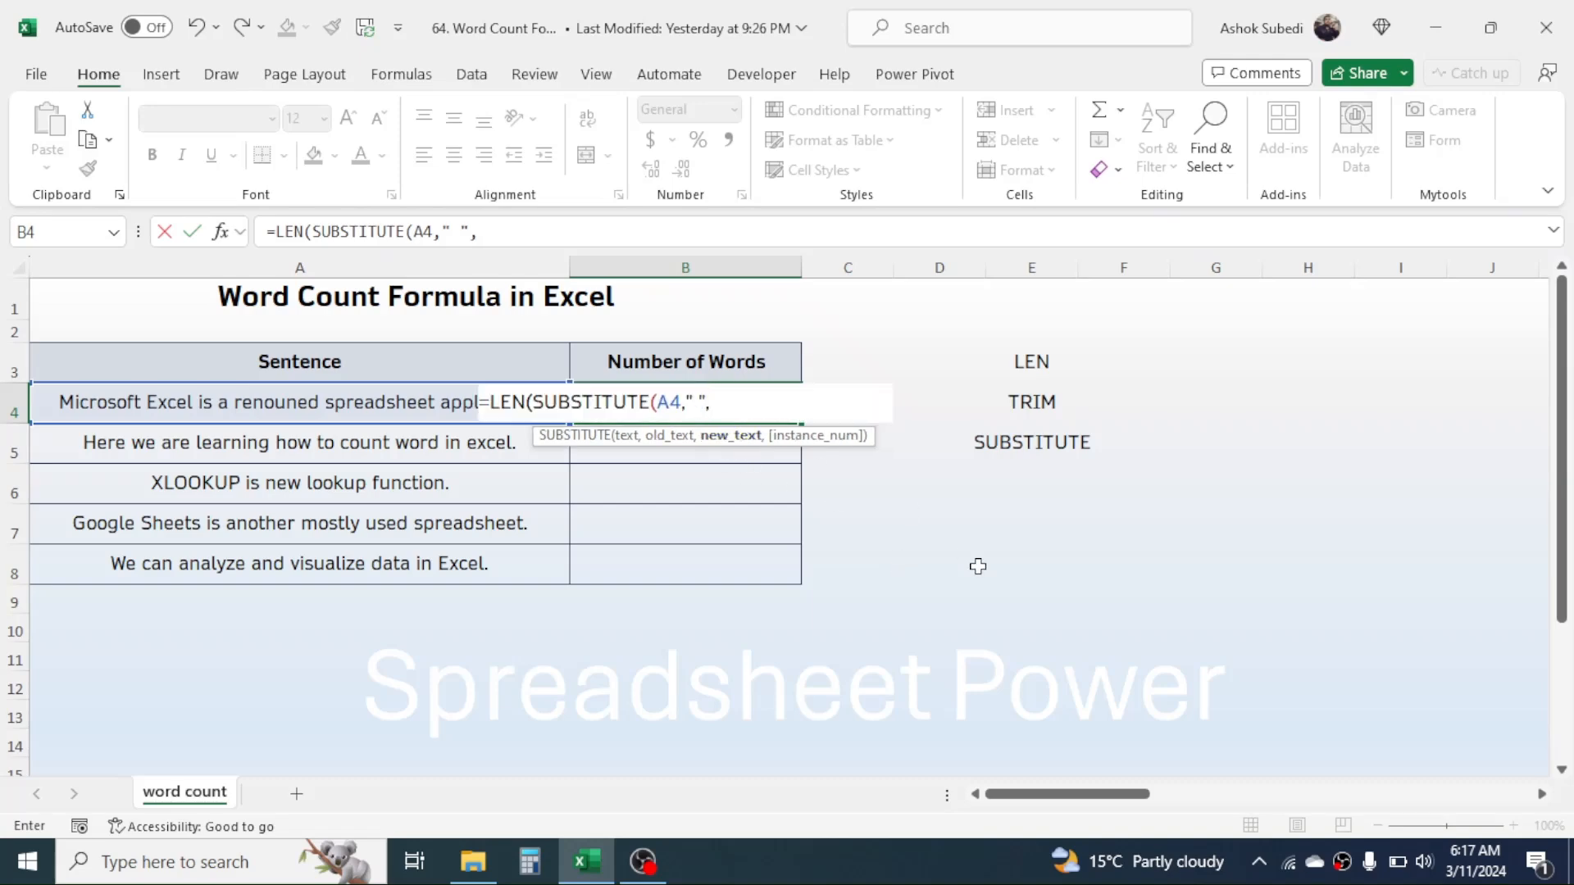
text(""))
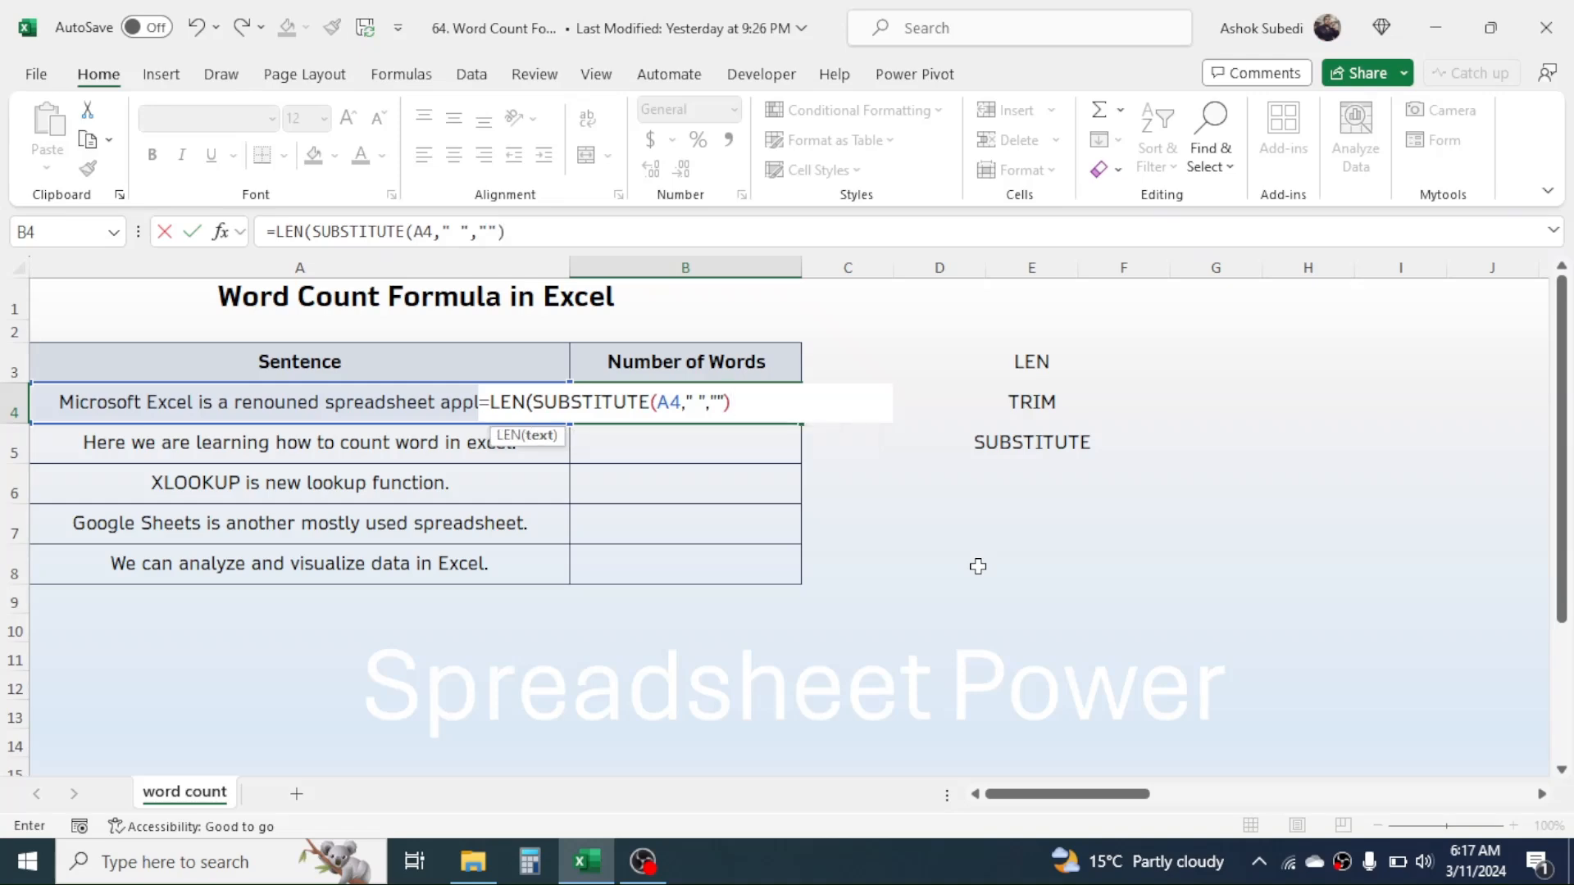
text())
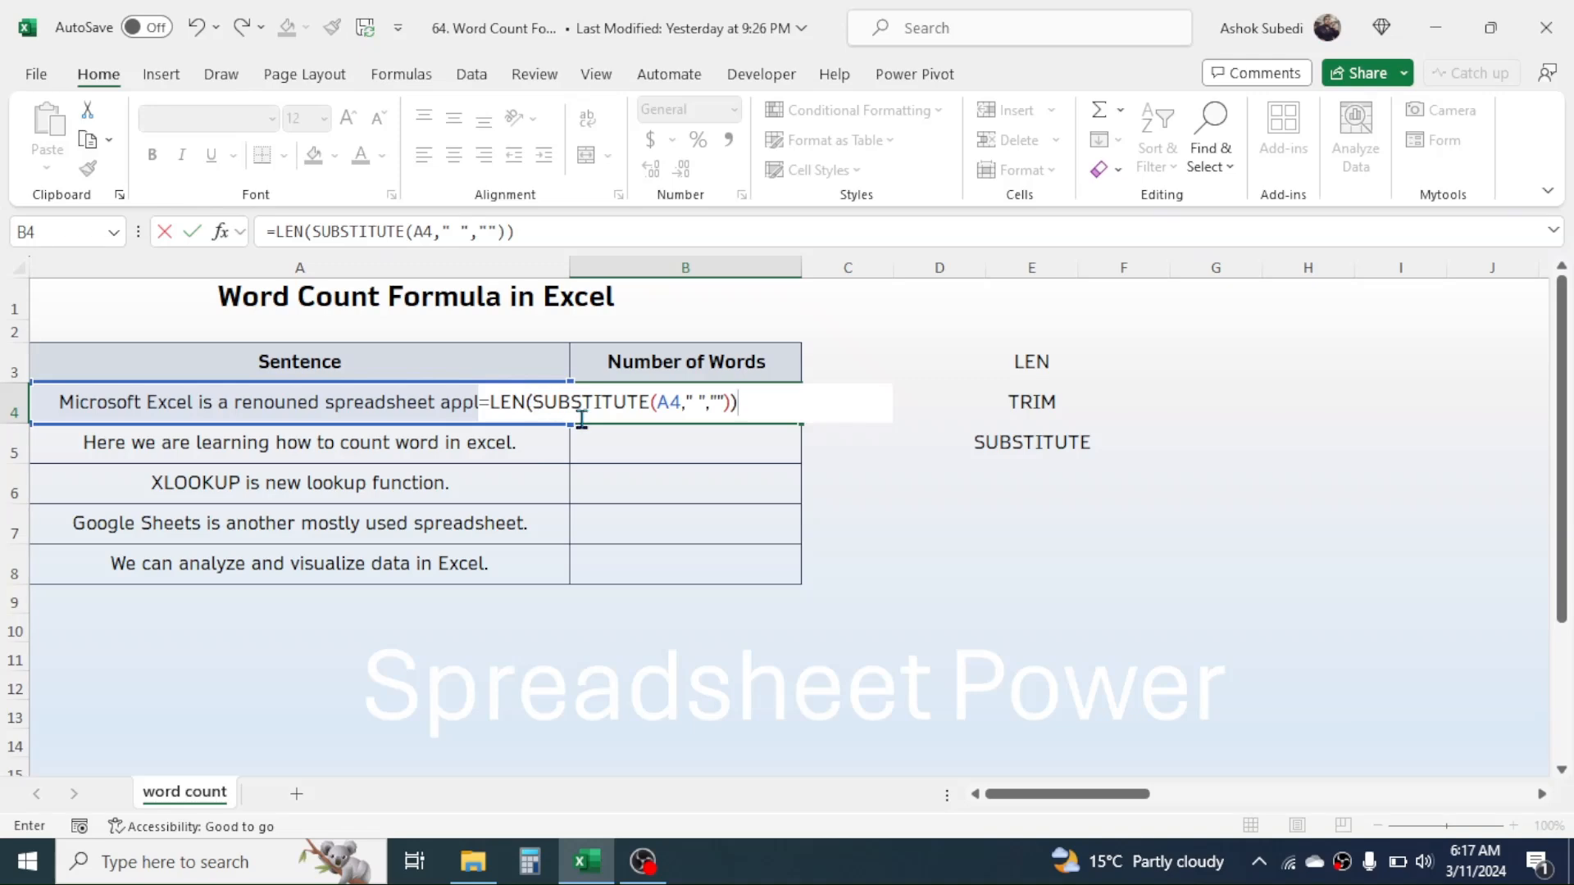
key(Return)
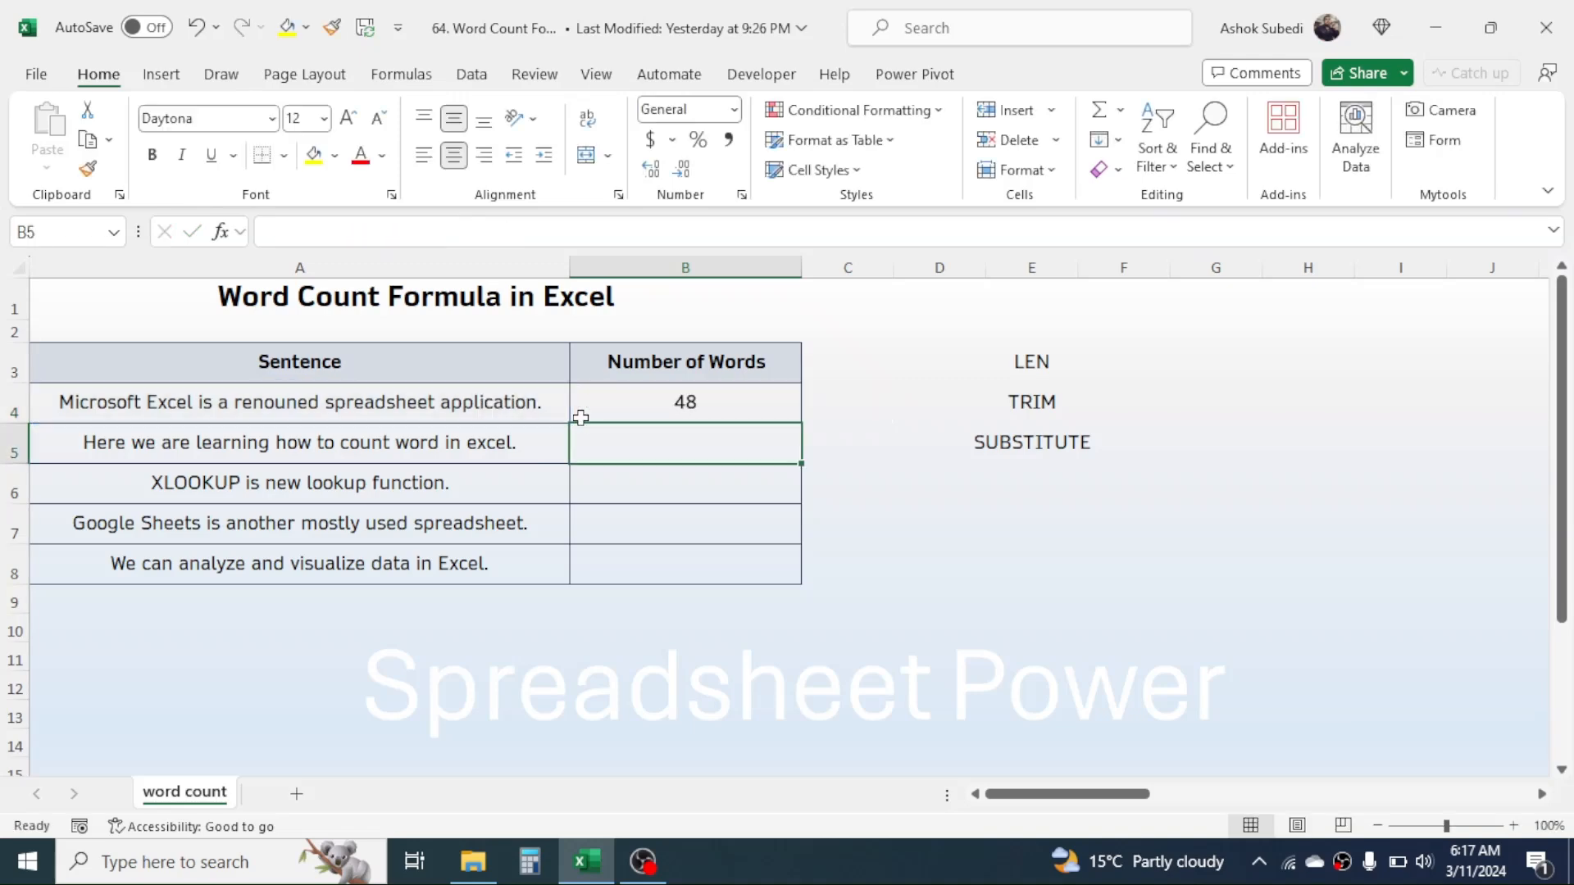
Extend the B4 formula to subtract from the full text length, giving =LEN(A4)-LEN(SUBSTITUTE(A4," ","")).
click(686, 401)
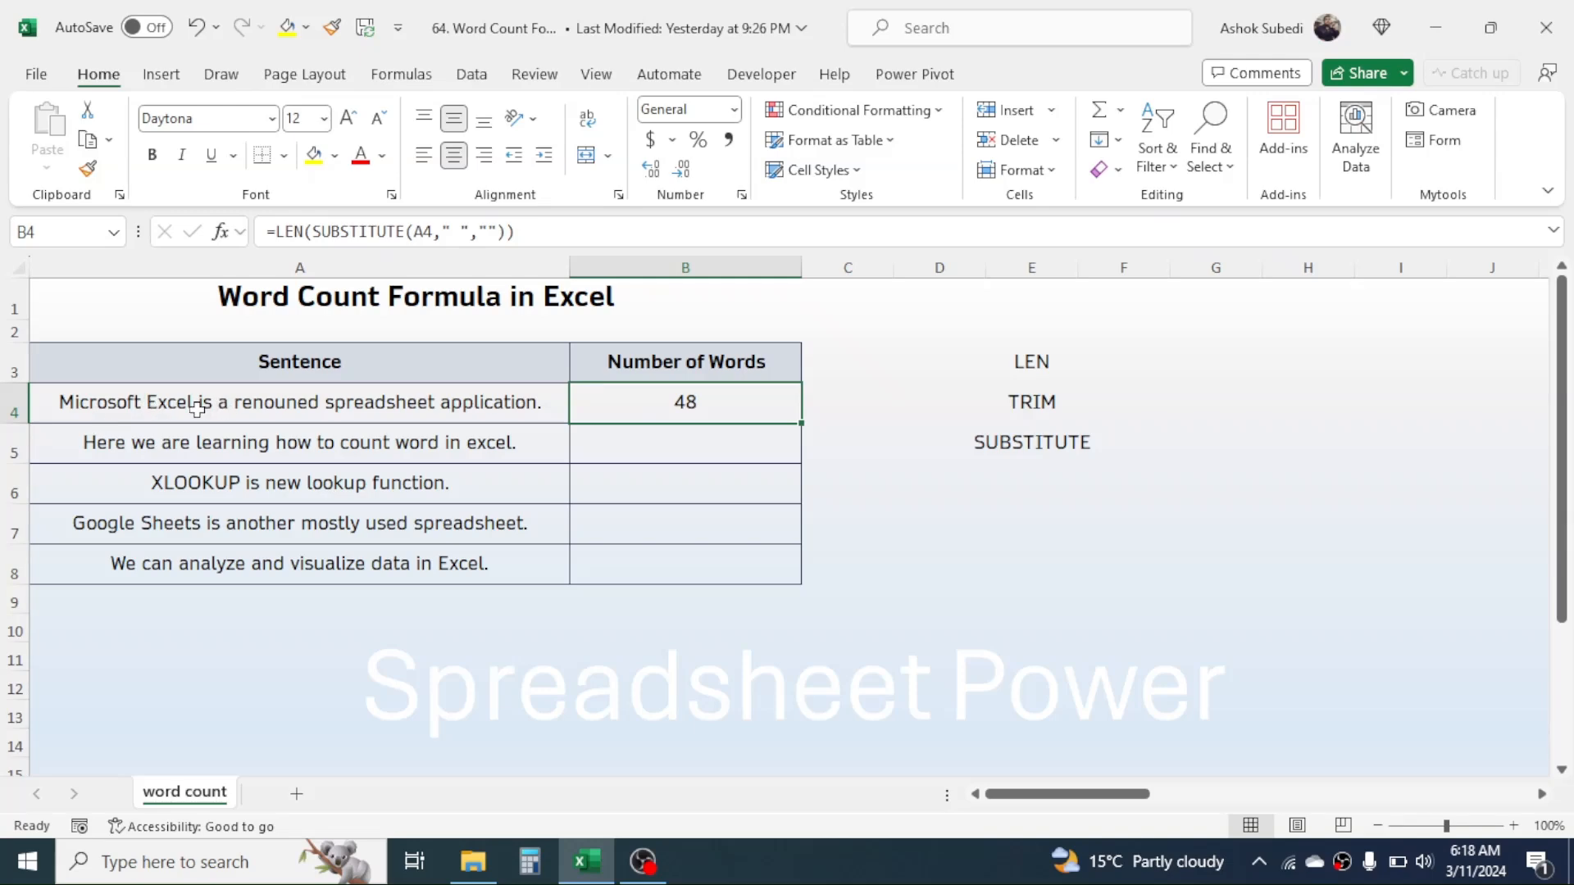
double_click(684, 403)
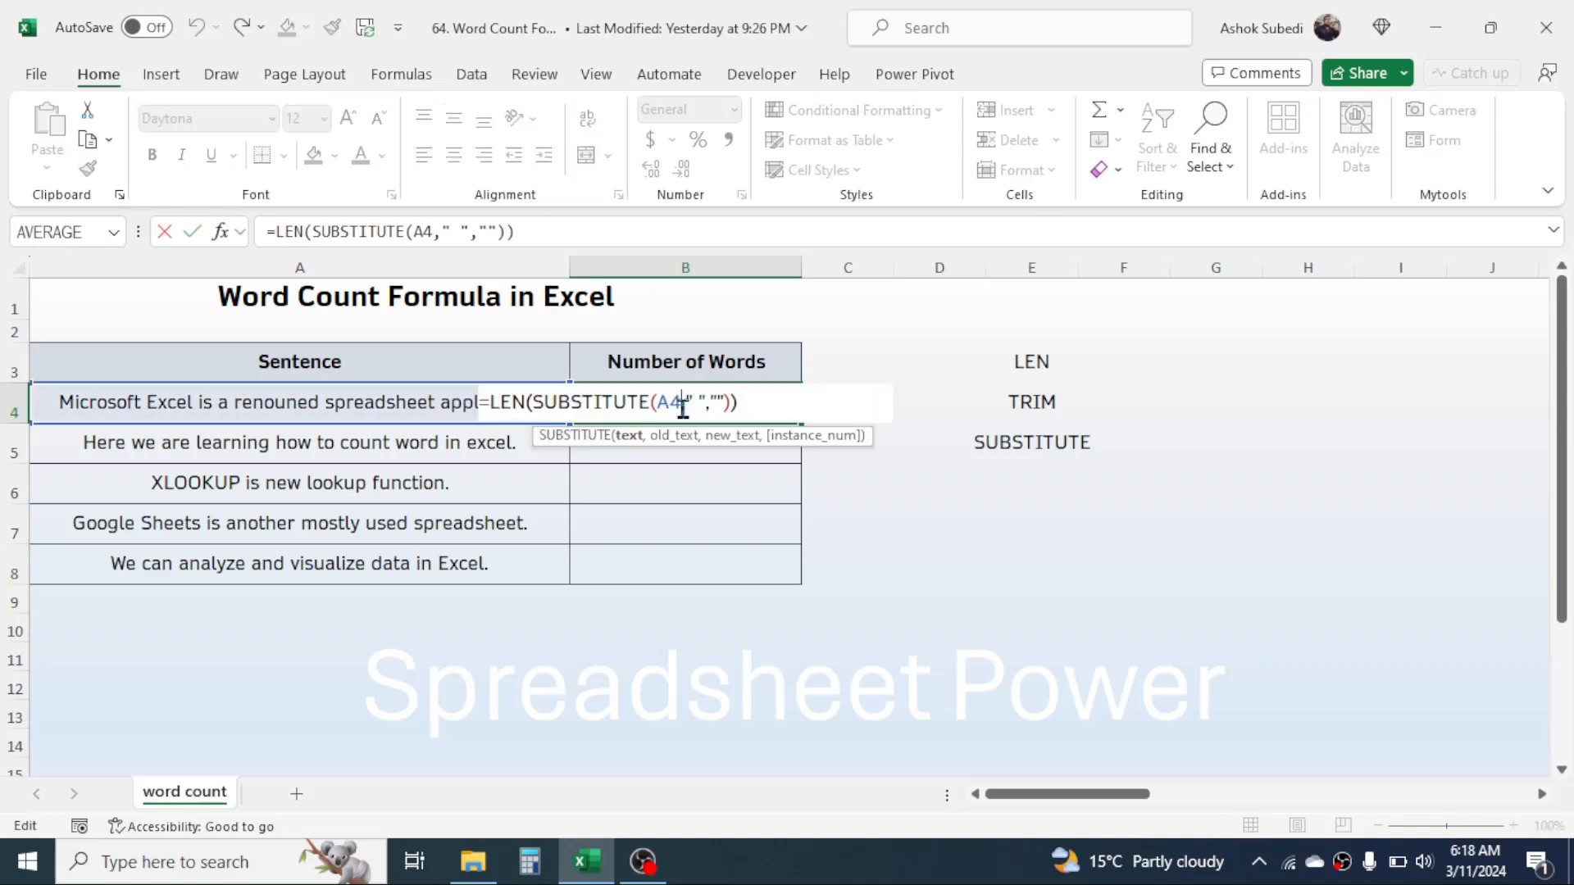
click(490, 403)
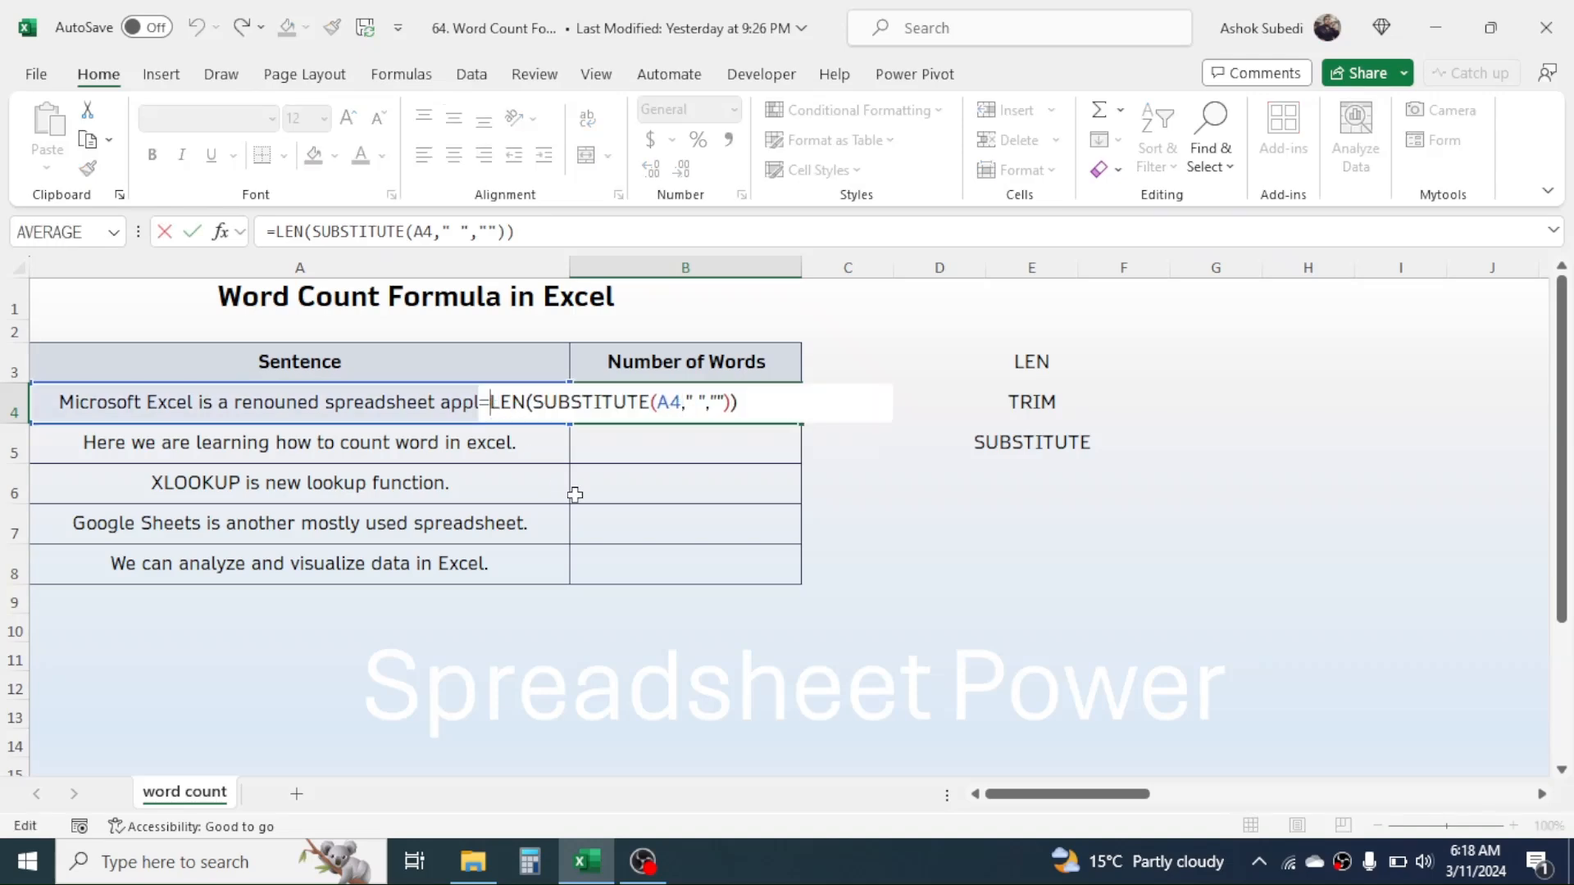
text(LEN()
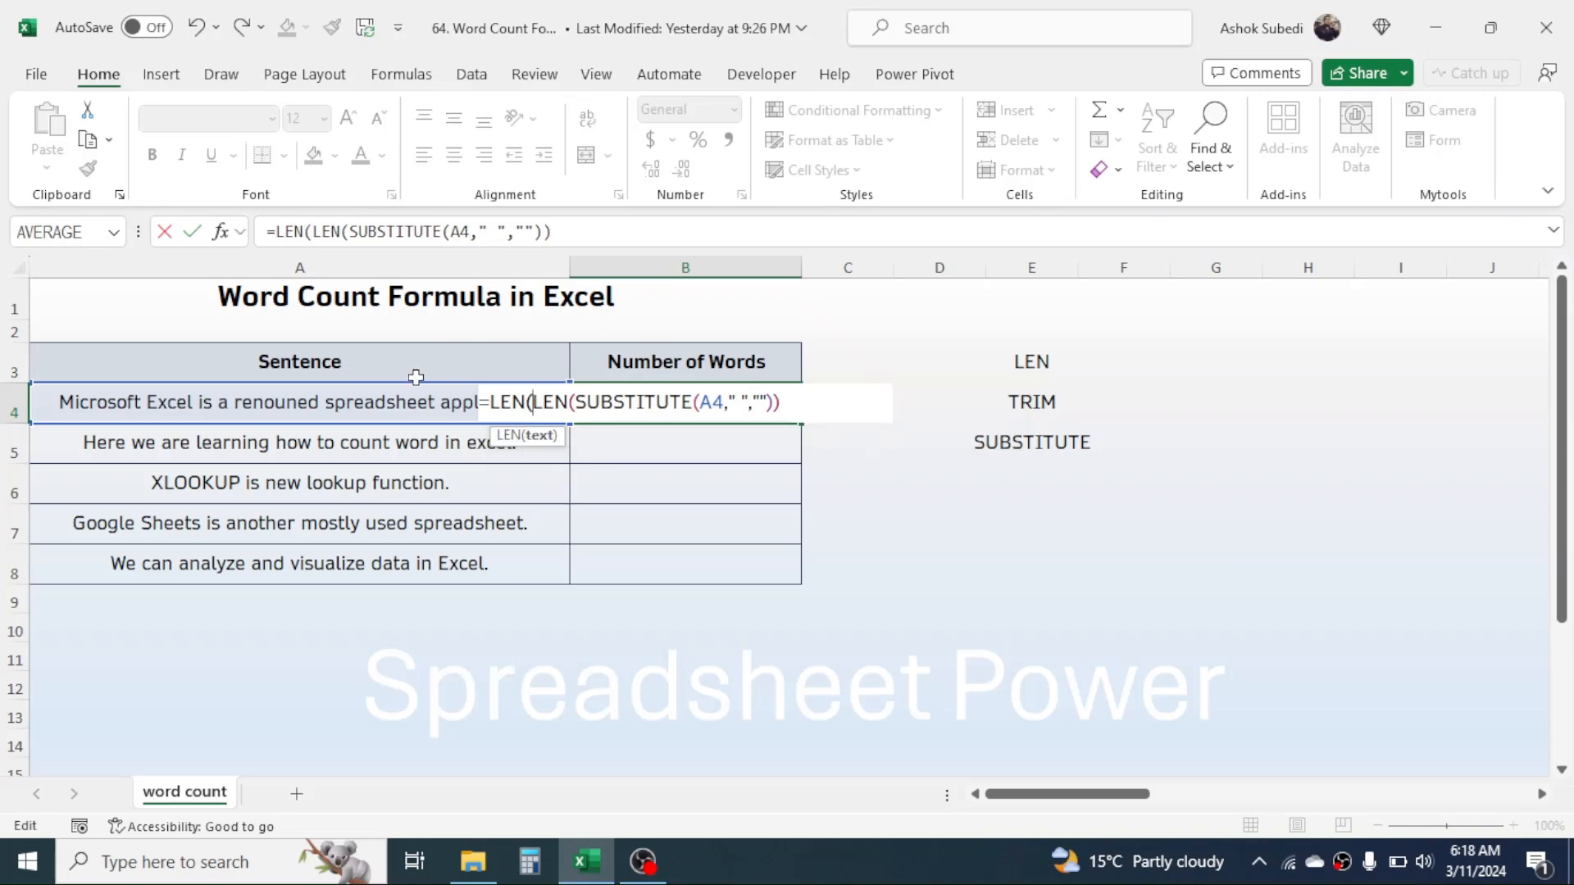
click(277, 394)
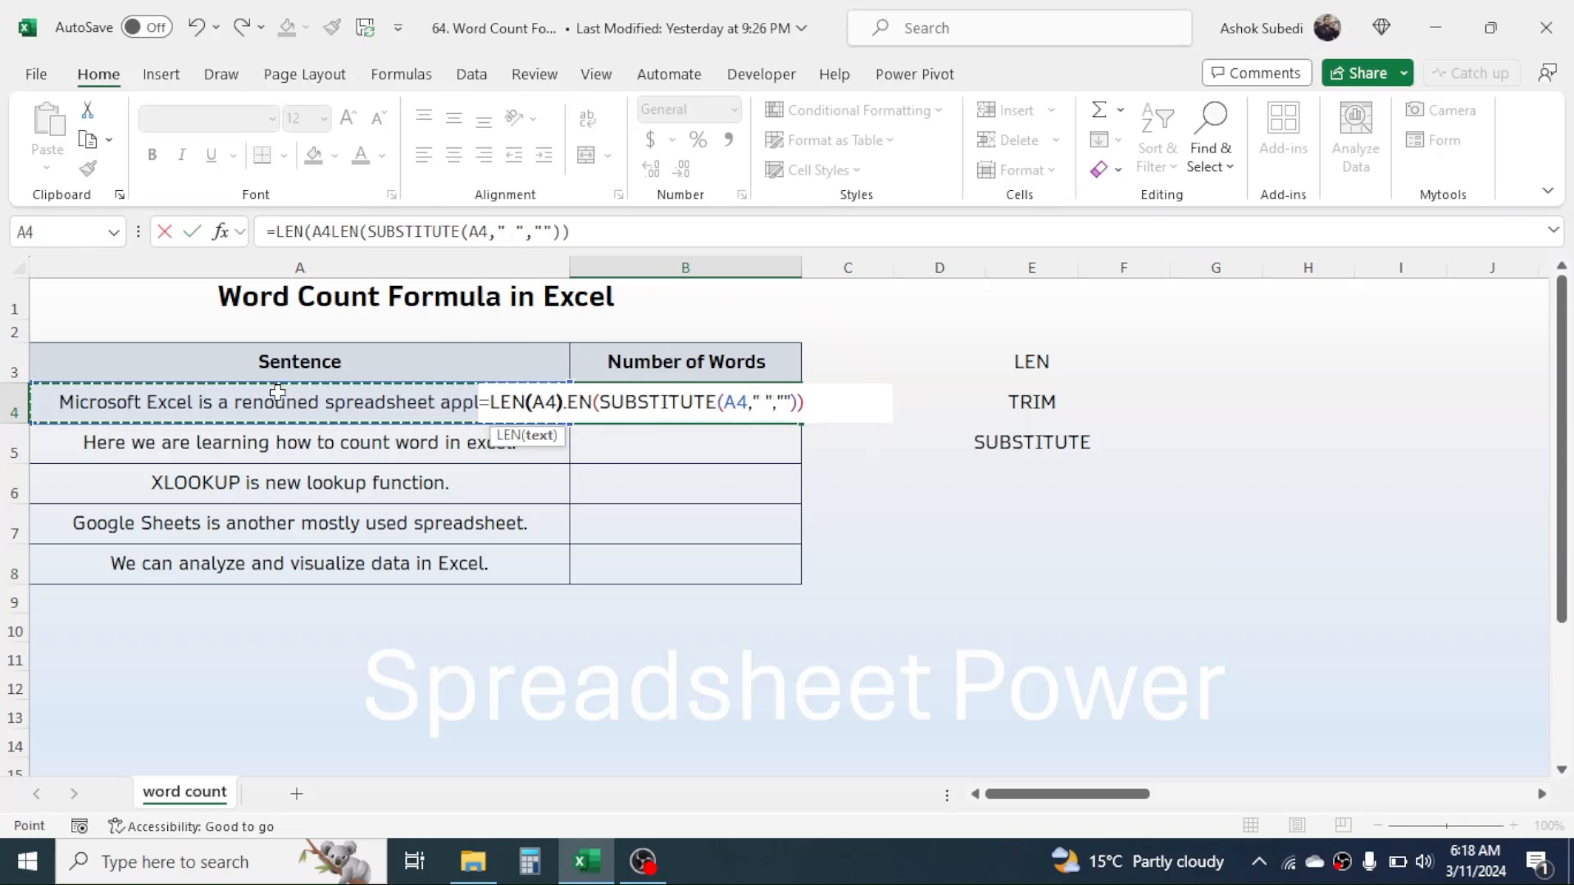
text()-)
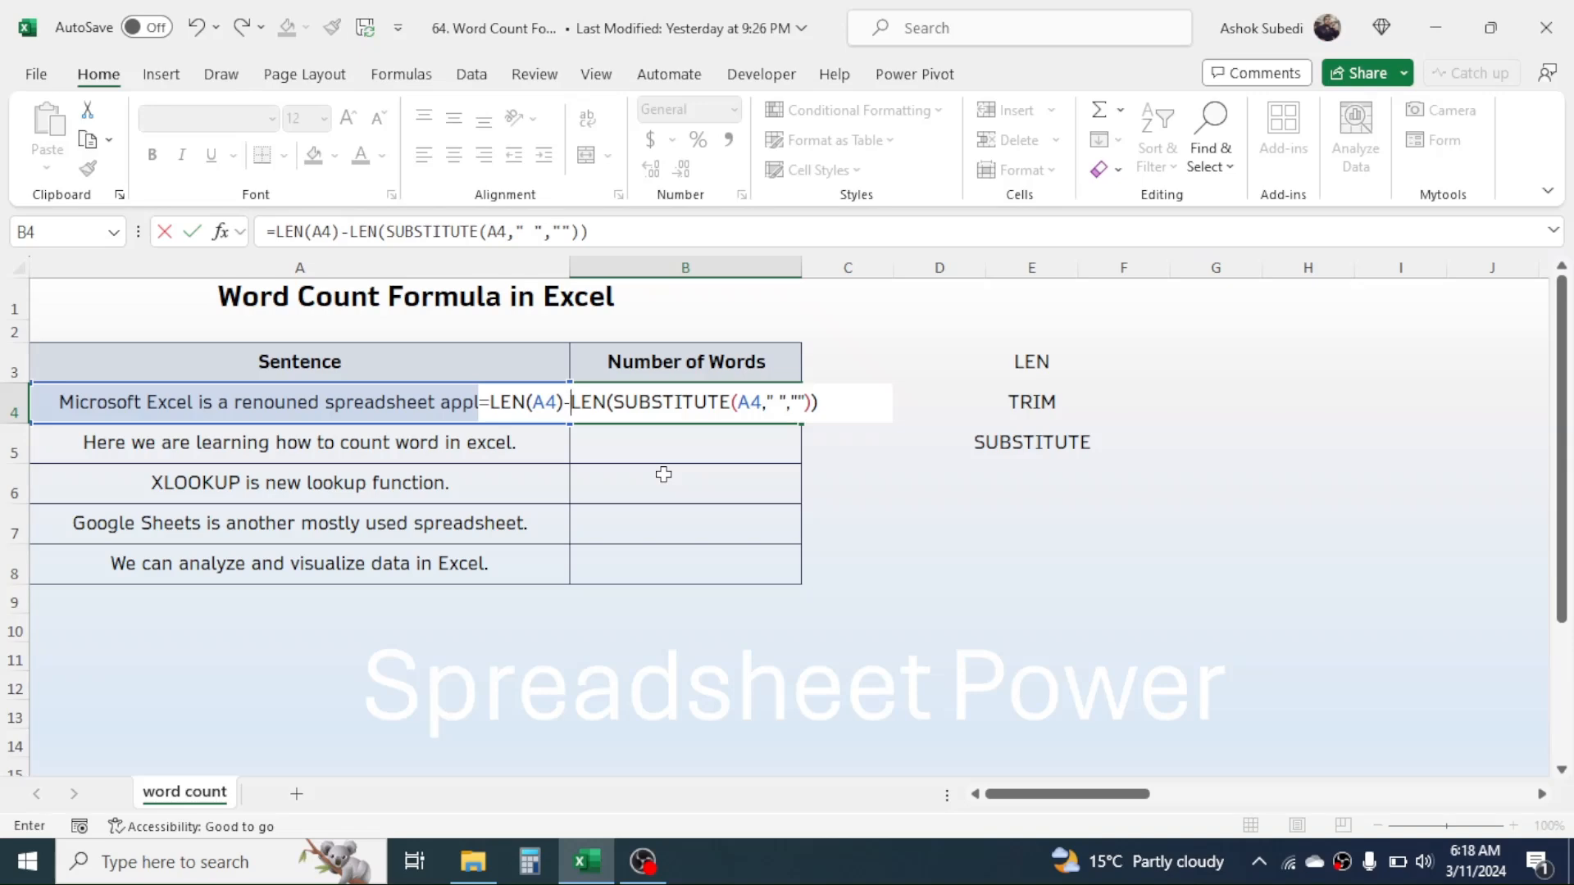
key(Return)
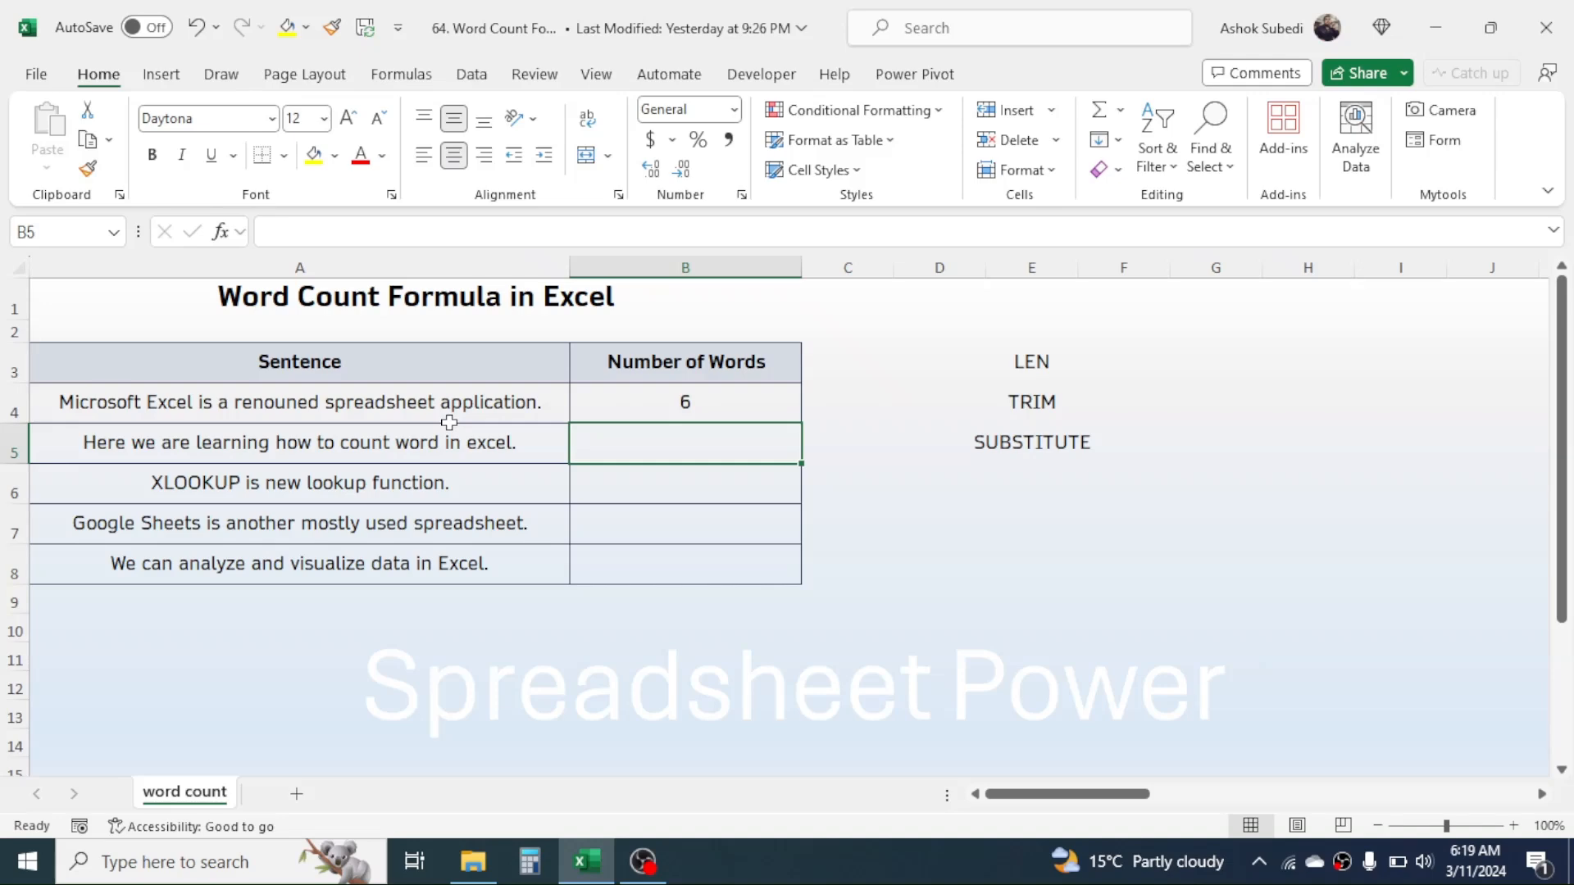
Append +1 to the end of the B4 formula so it counts words instead of spaces.
double_click(711, 400)
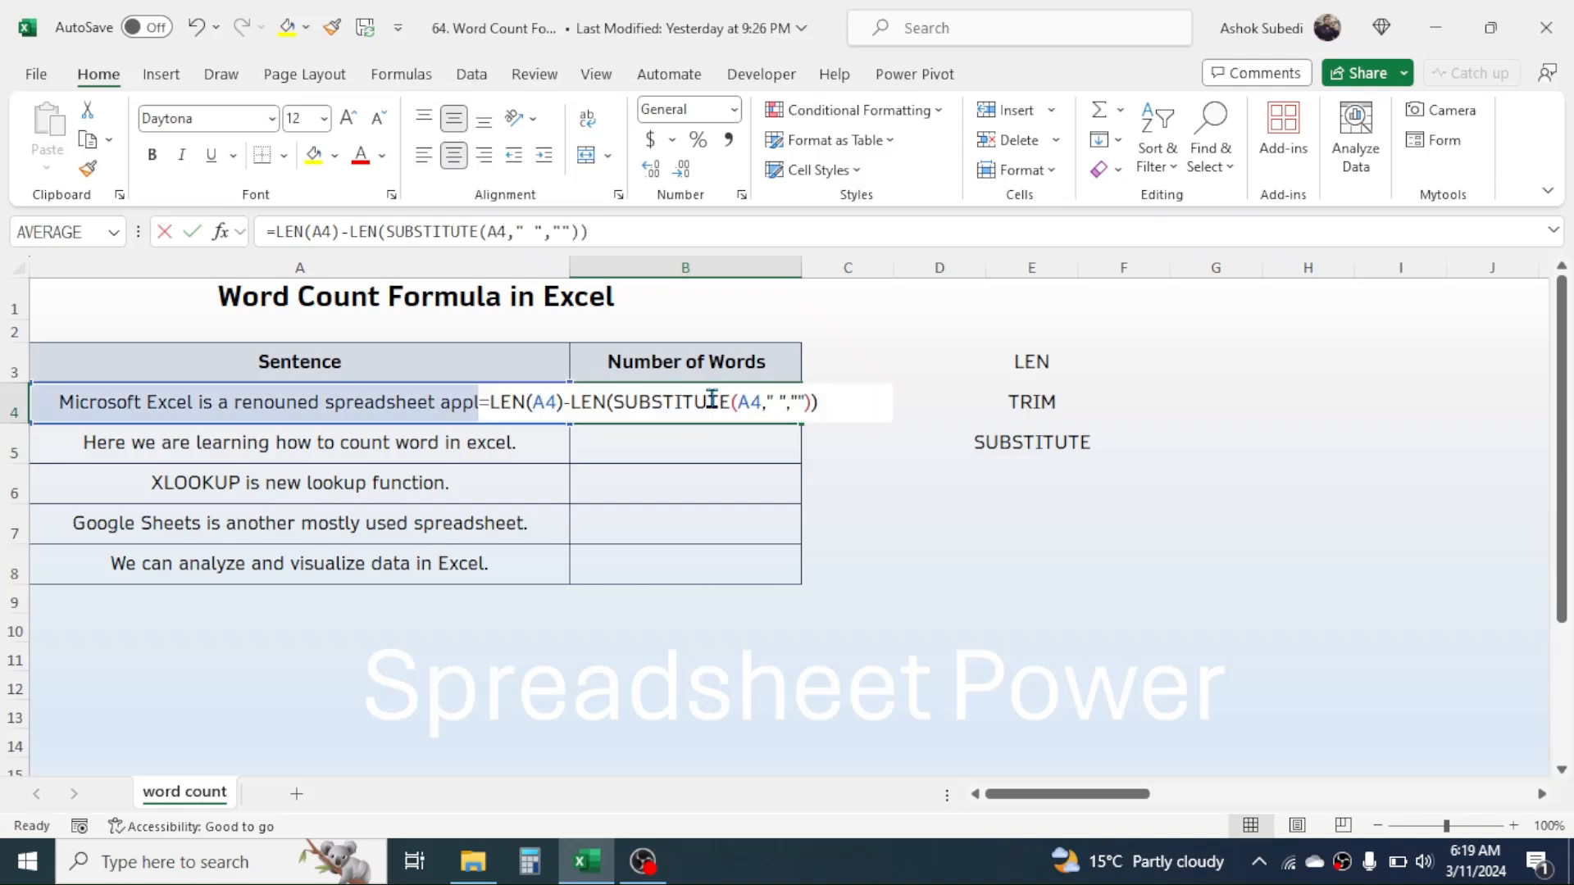
click(832, 400)
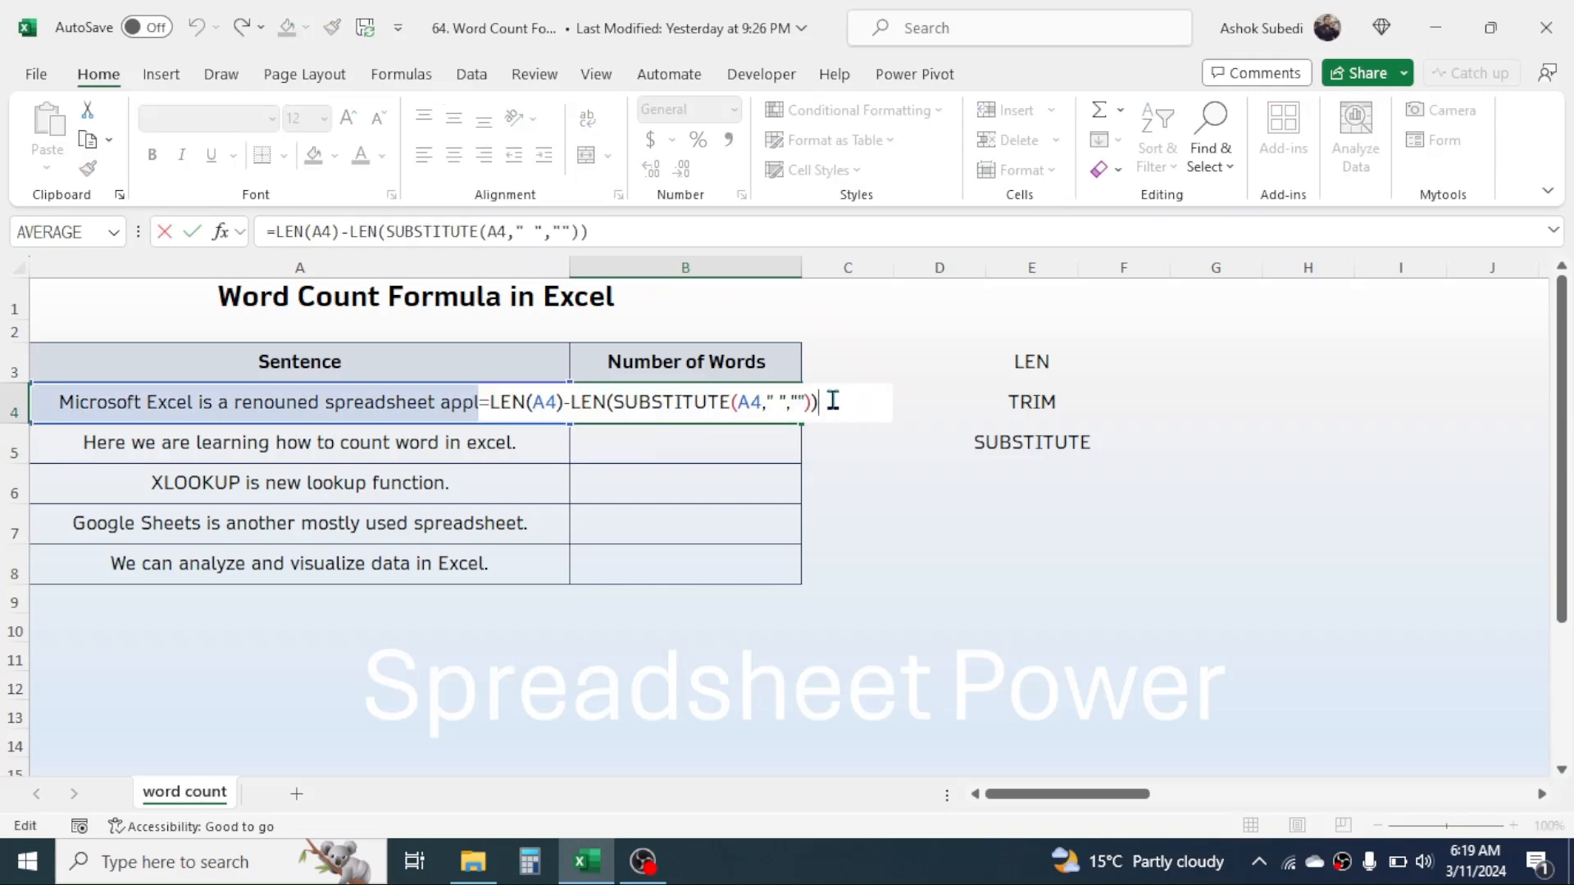
text(+1)
key(Return)
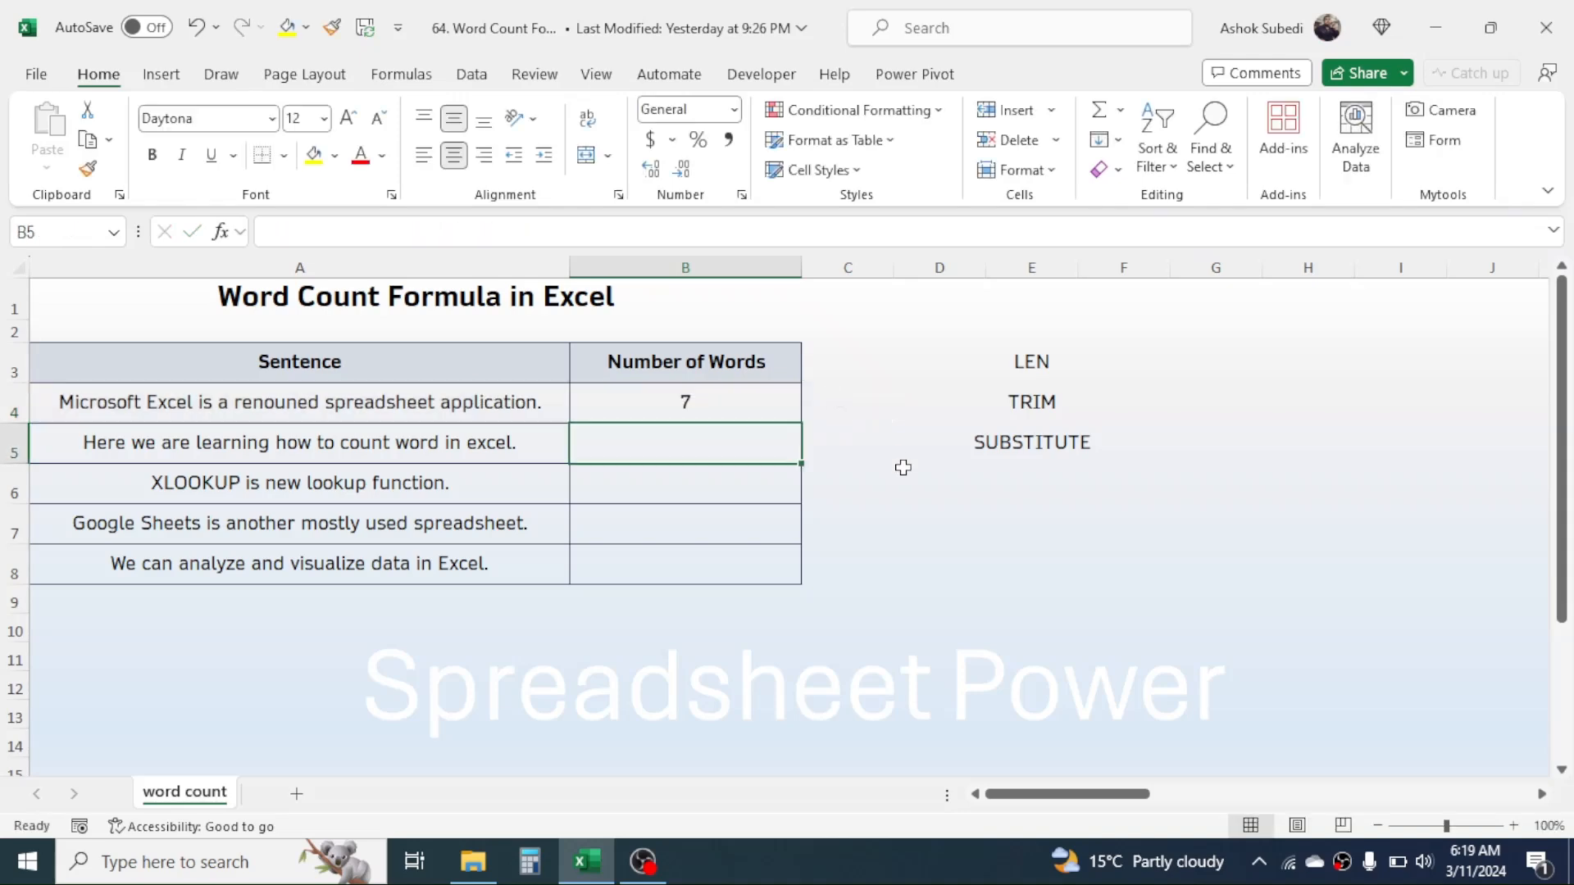
Insert extra spaces between "Microsoft" and "Excel" in the sentence in A4 to test the word count.
click(671, 397)
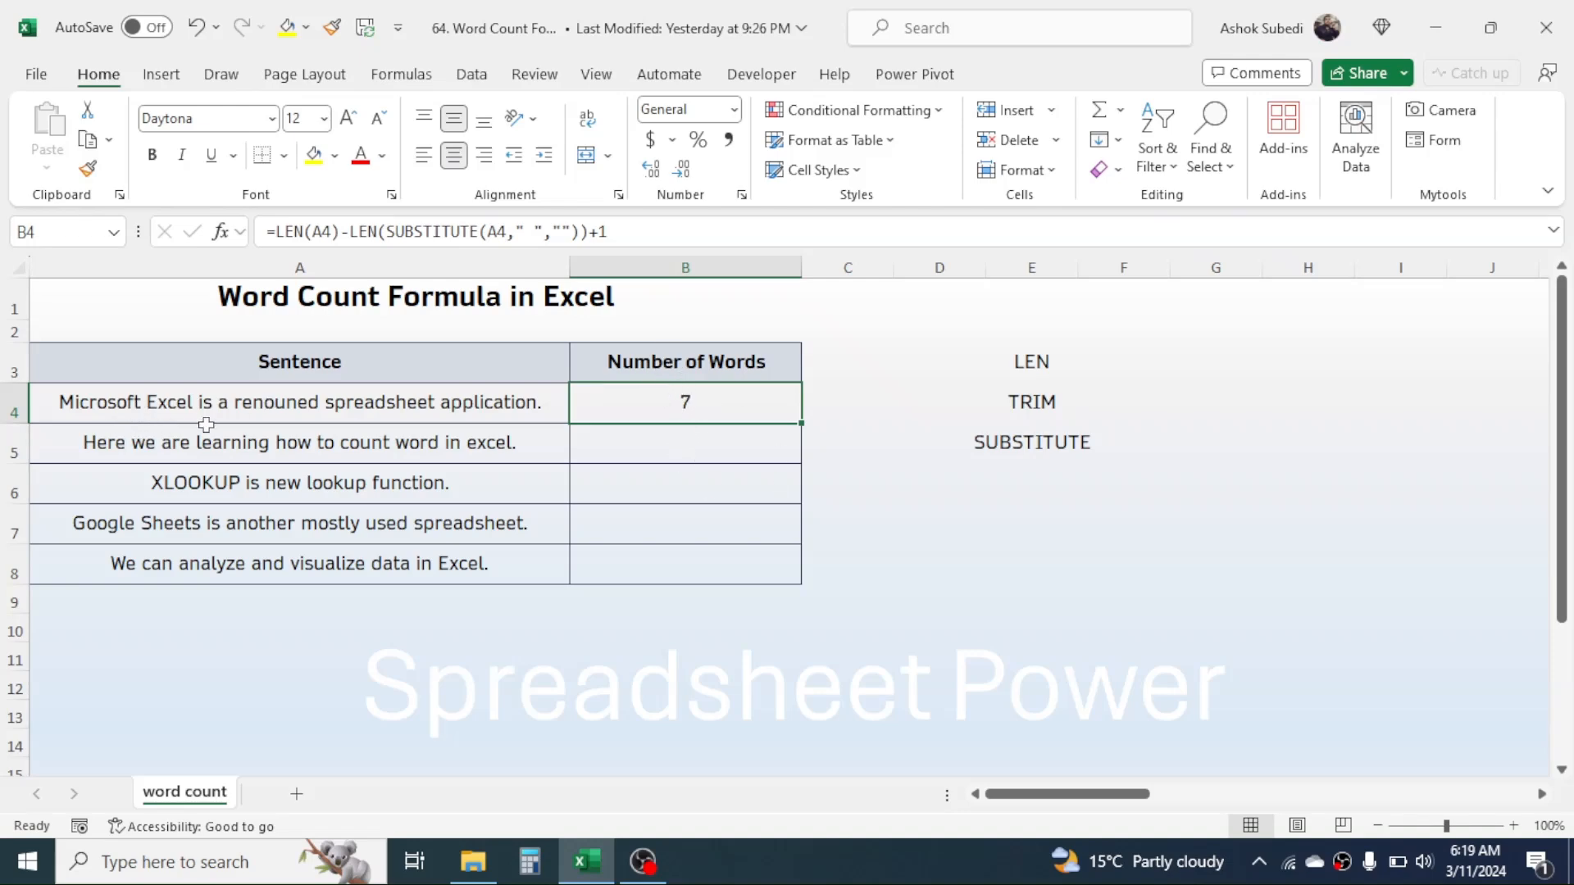
double_click(156, 406)
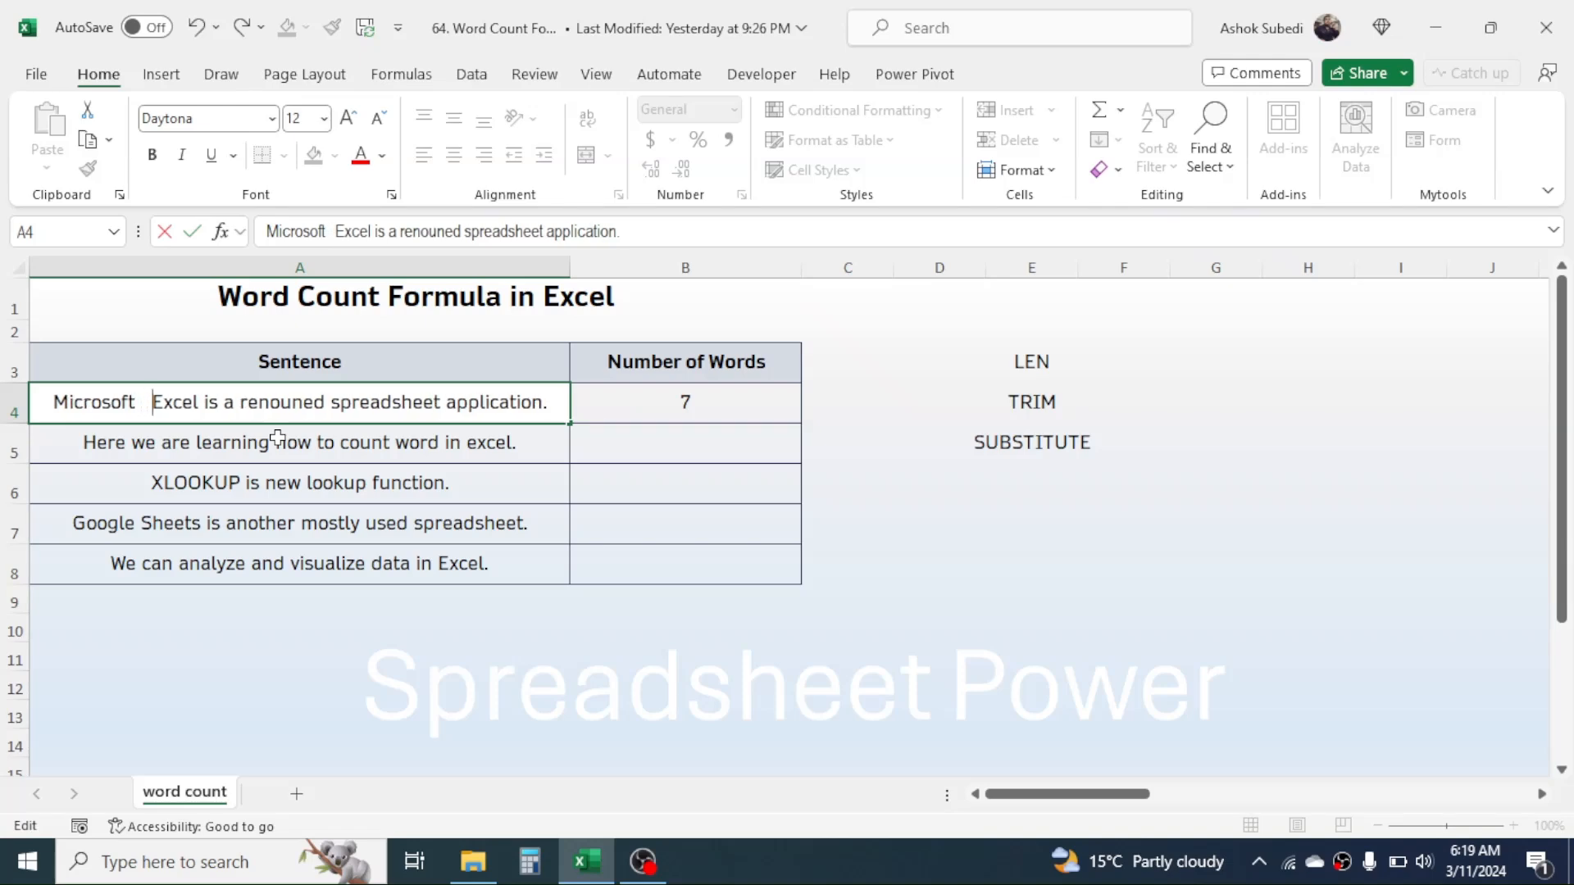
key(Return)
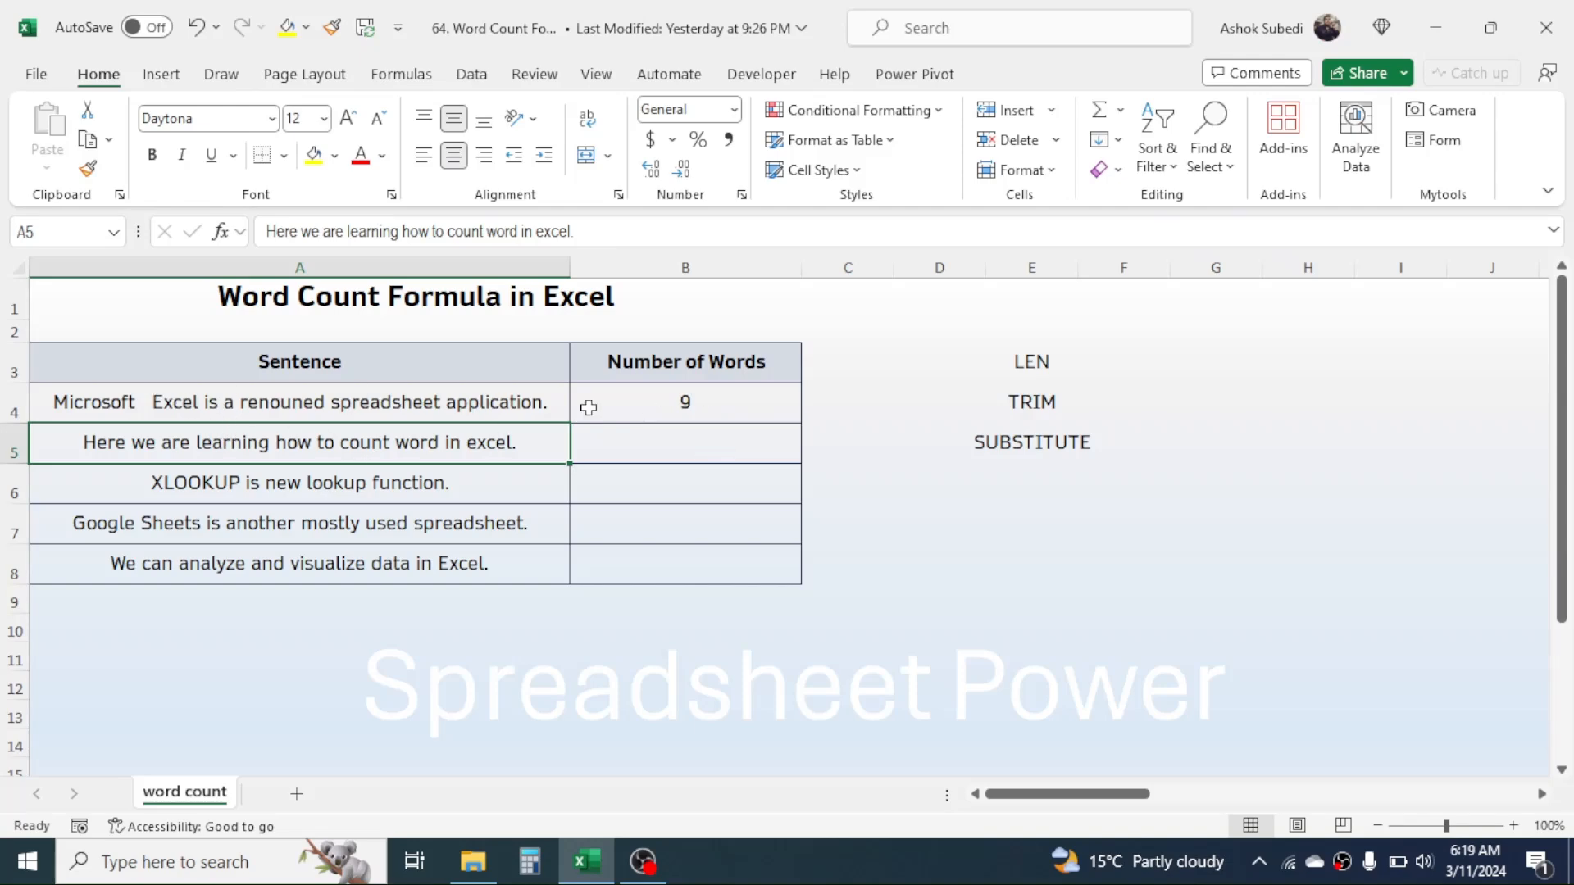
Wrap the first A4 reference in B4 with TRIM, giving =LEN(TRIM(A4))-LEN(SUBSTITUTE(A4," ",""))+1.
double_click(717, 398)
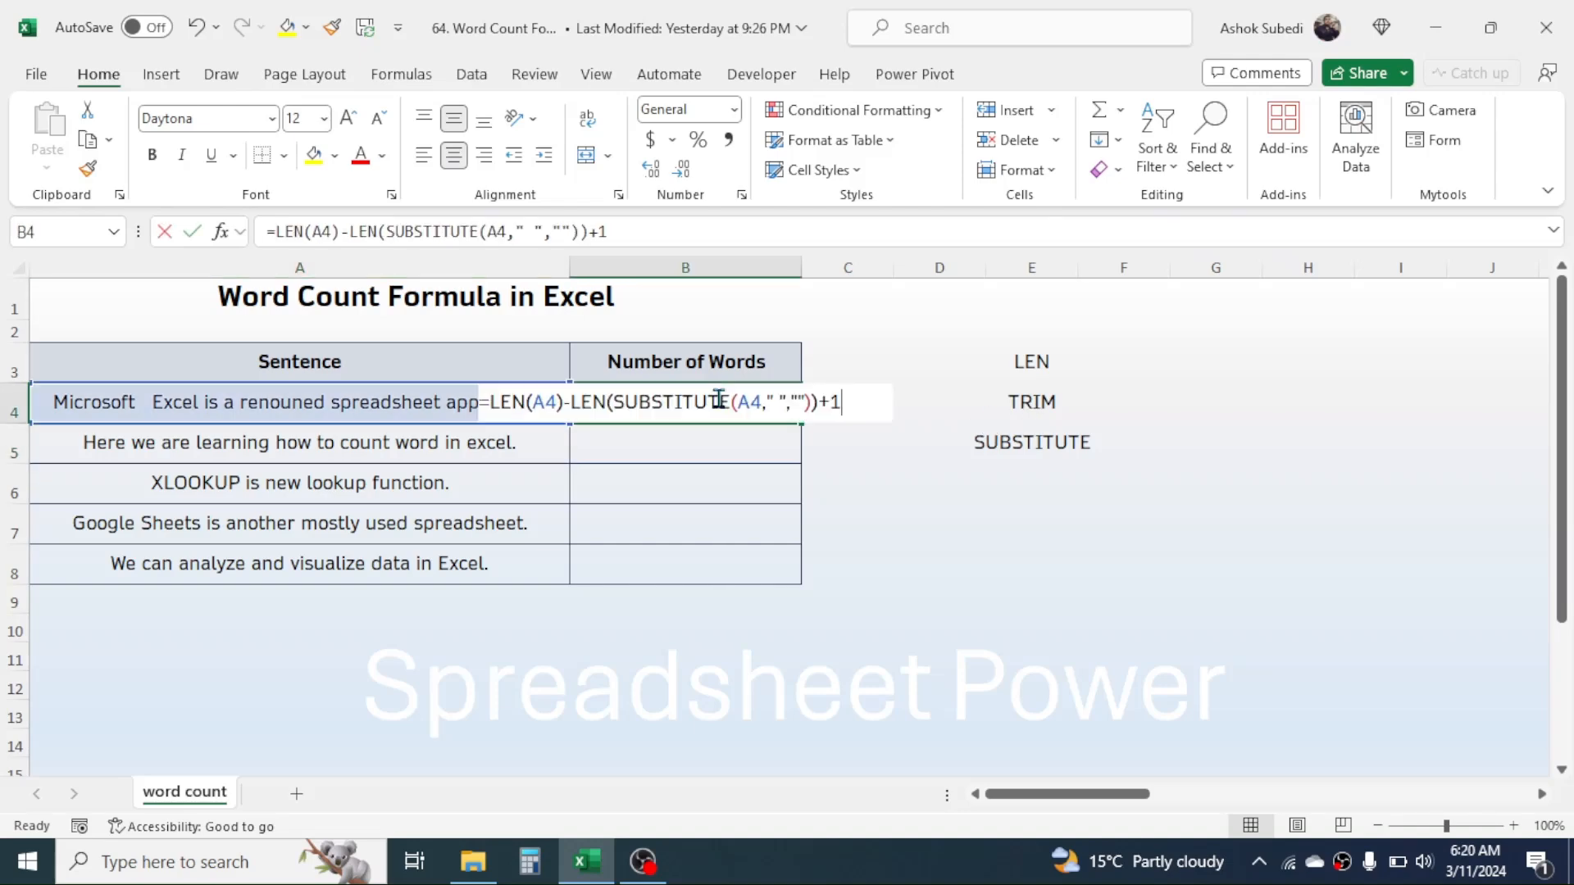
click(533, 404)
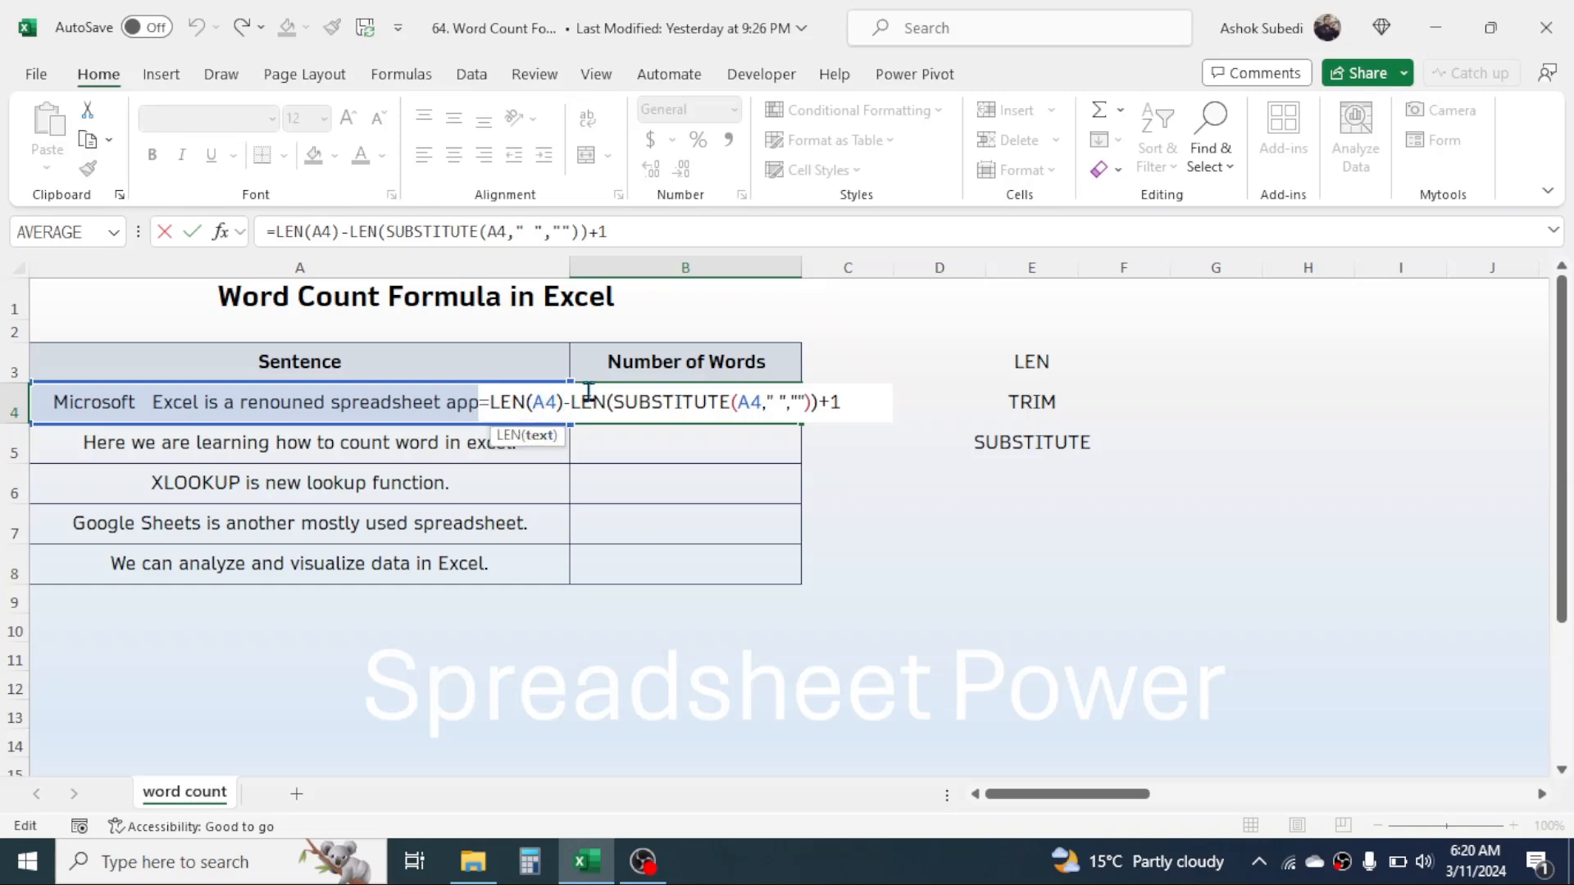
text(TRIM)
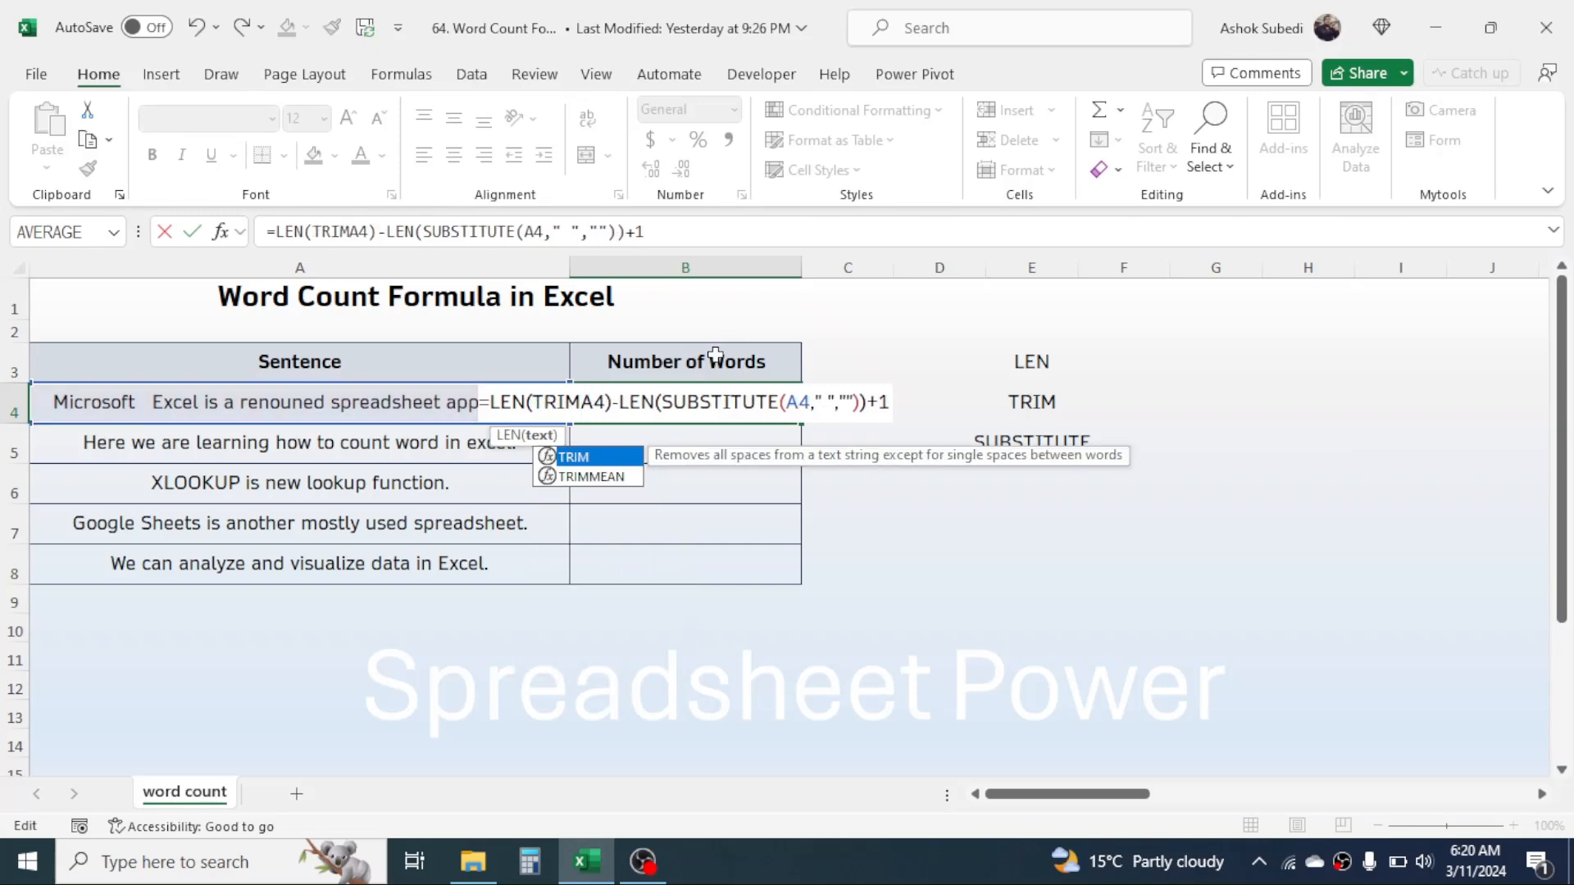
text(()
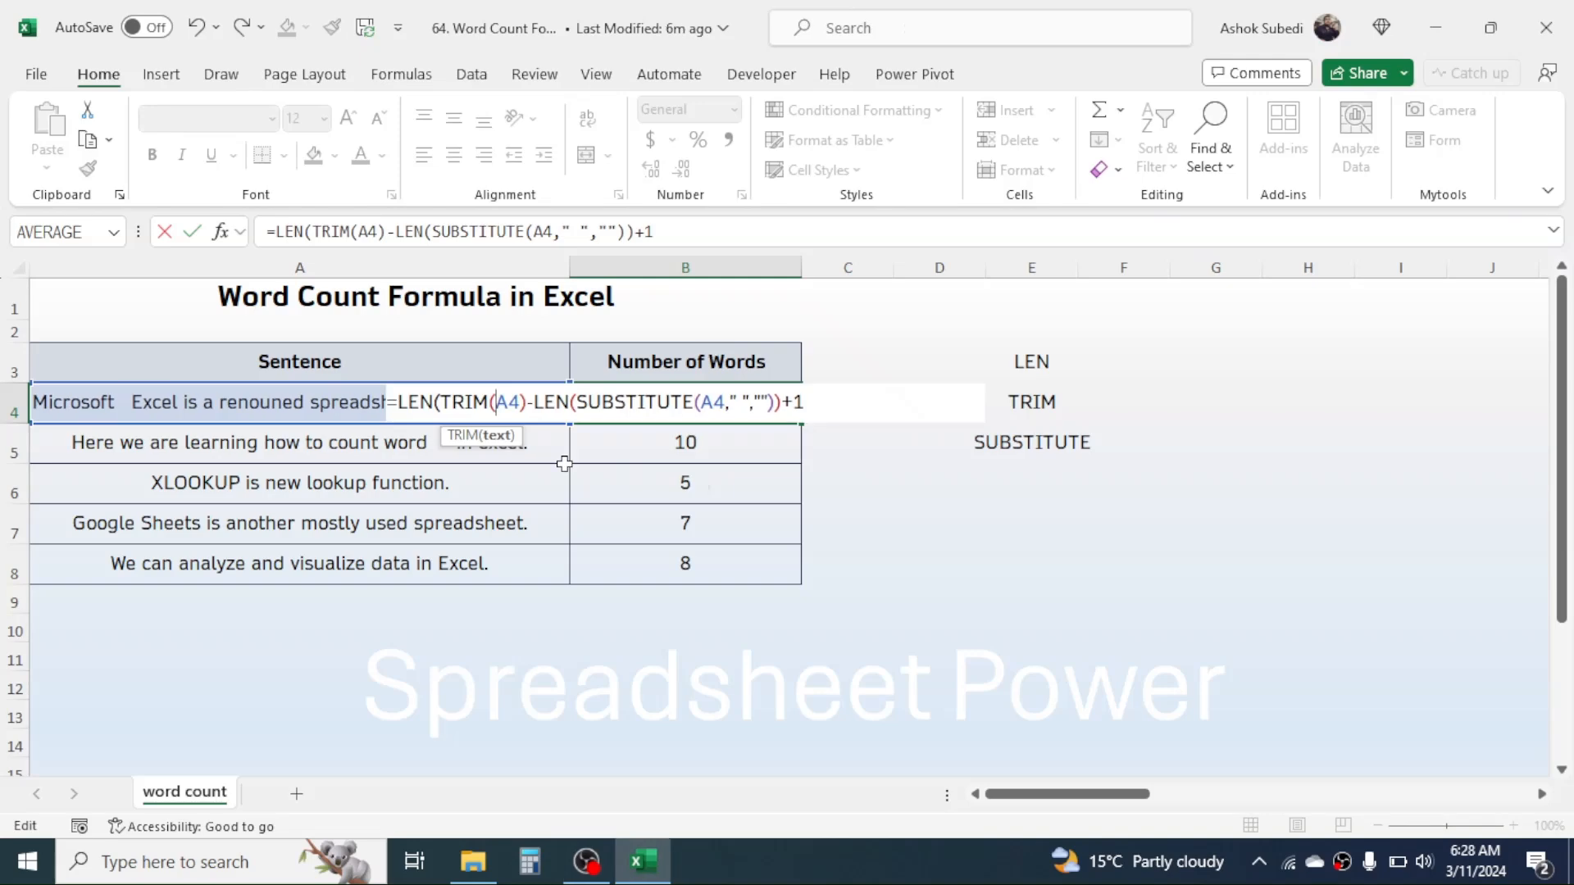
click(528, 402)
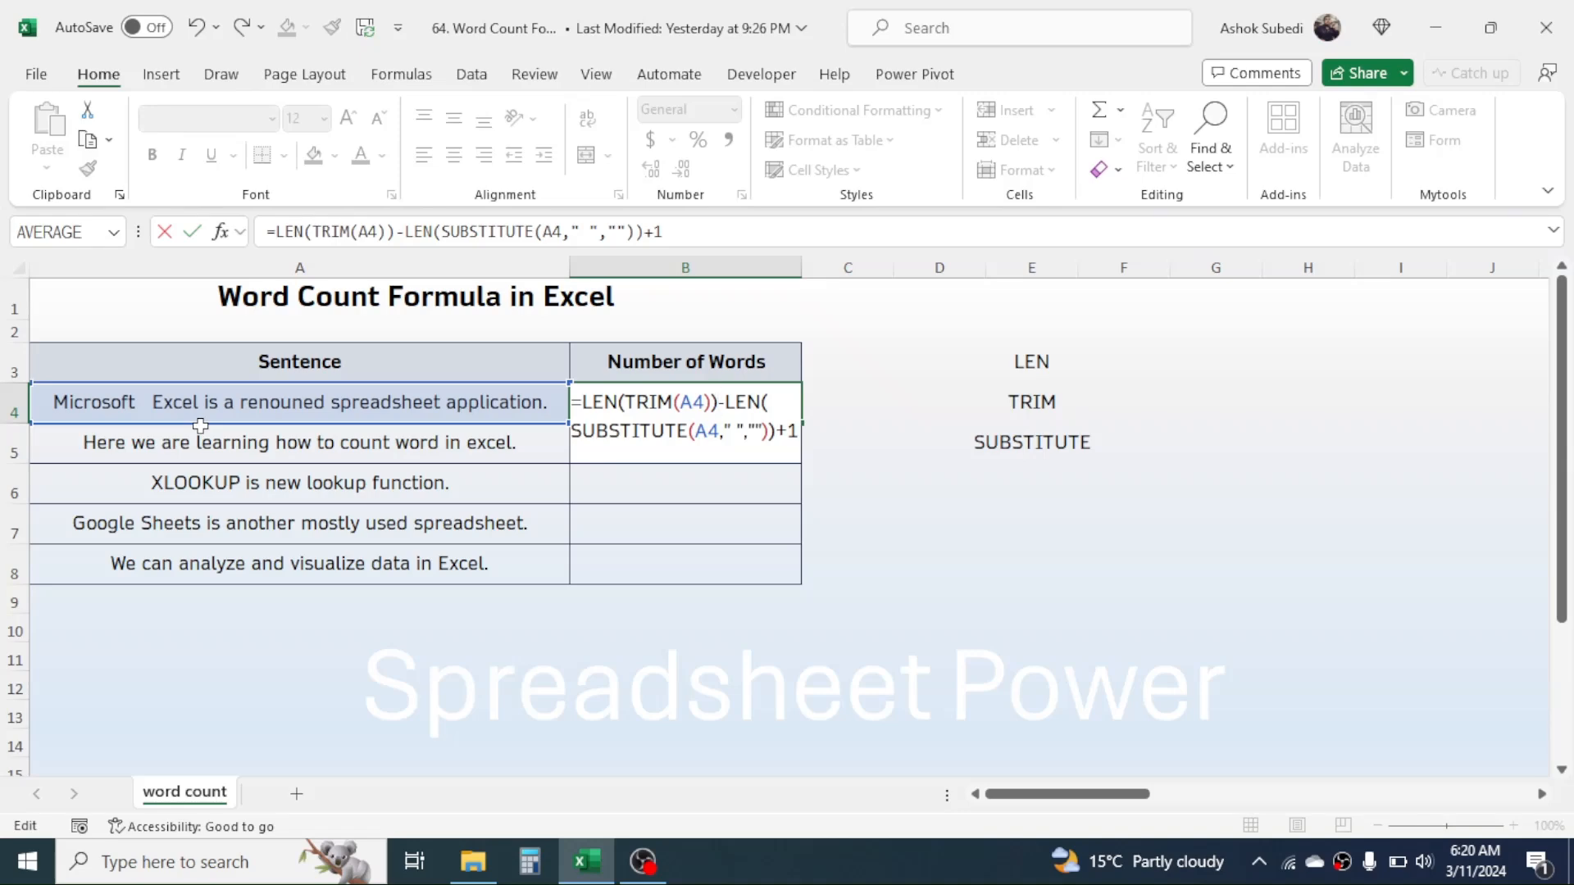
key(Return)
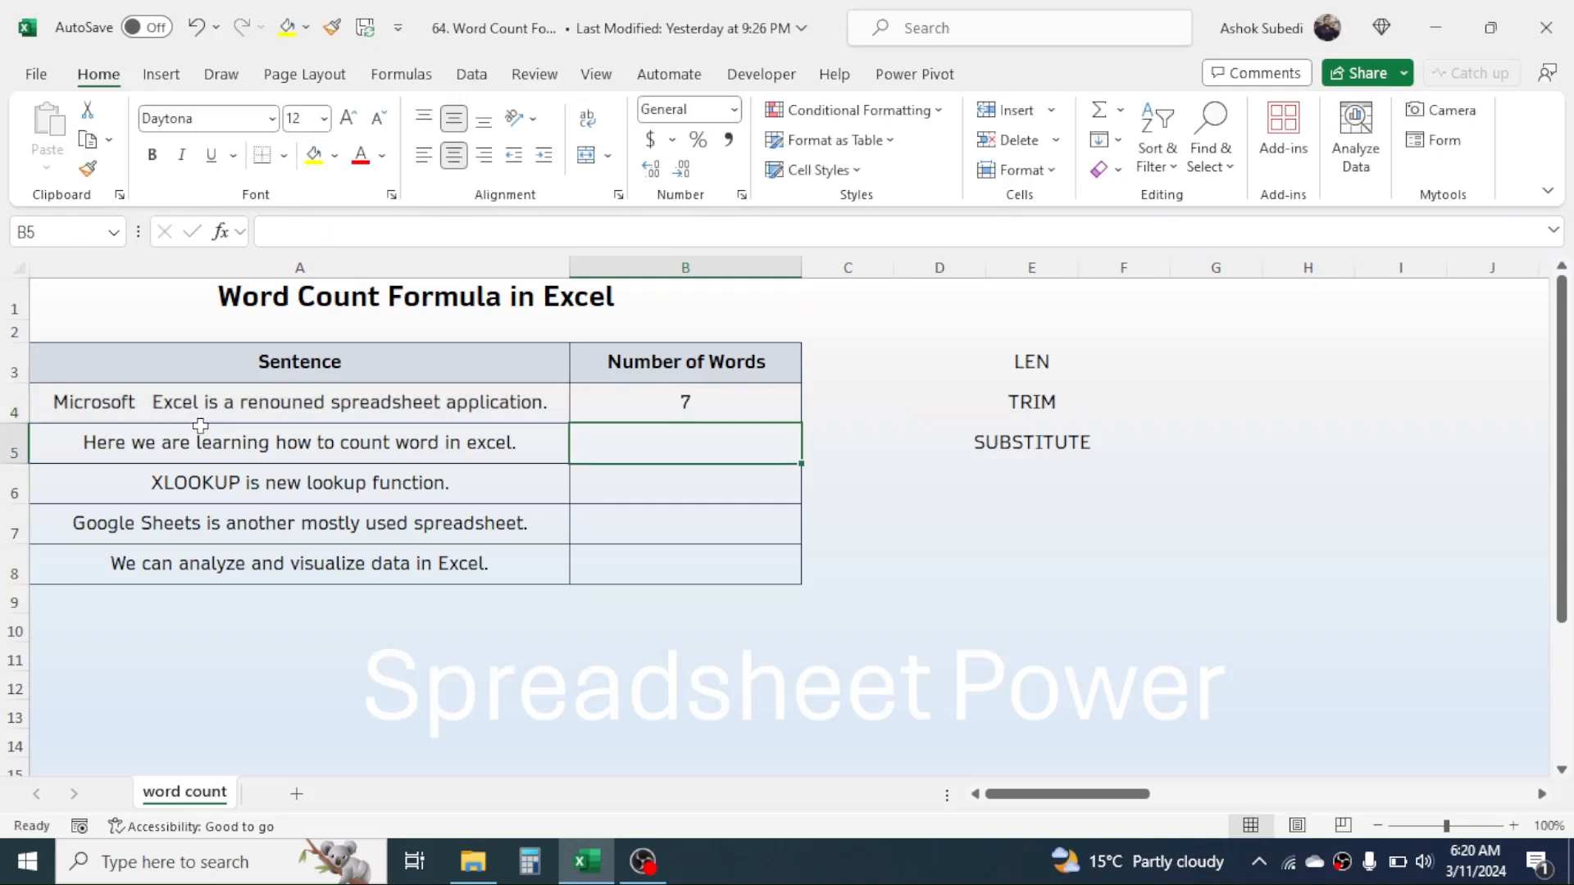
Insert several extra spaces between "spreadsheet" and "application" in the sentence in A4.
click(689, 397)
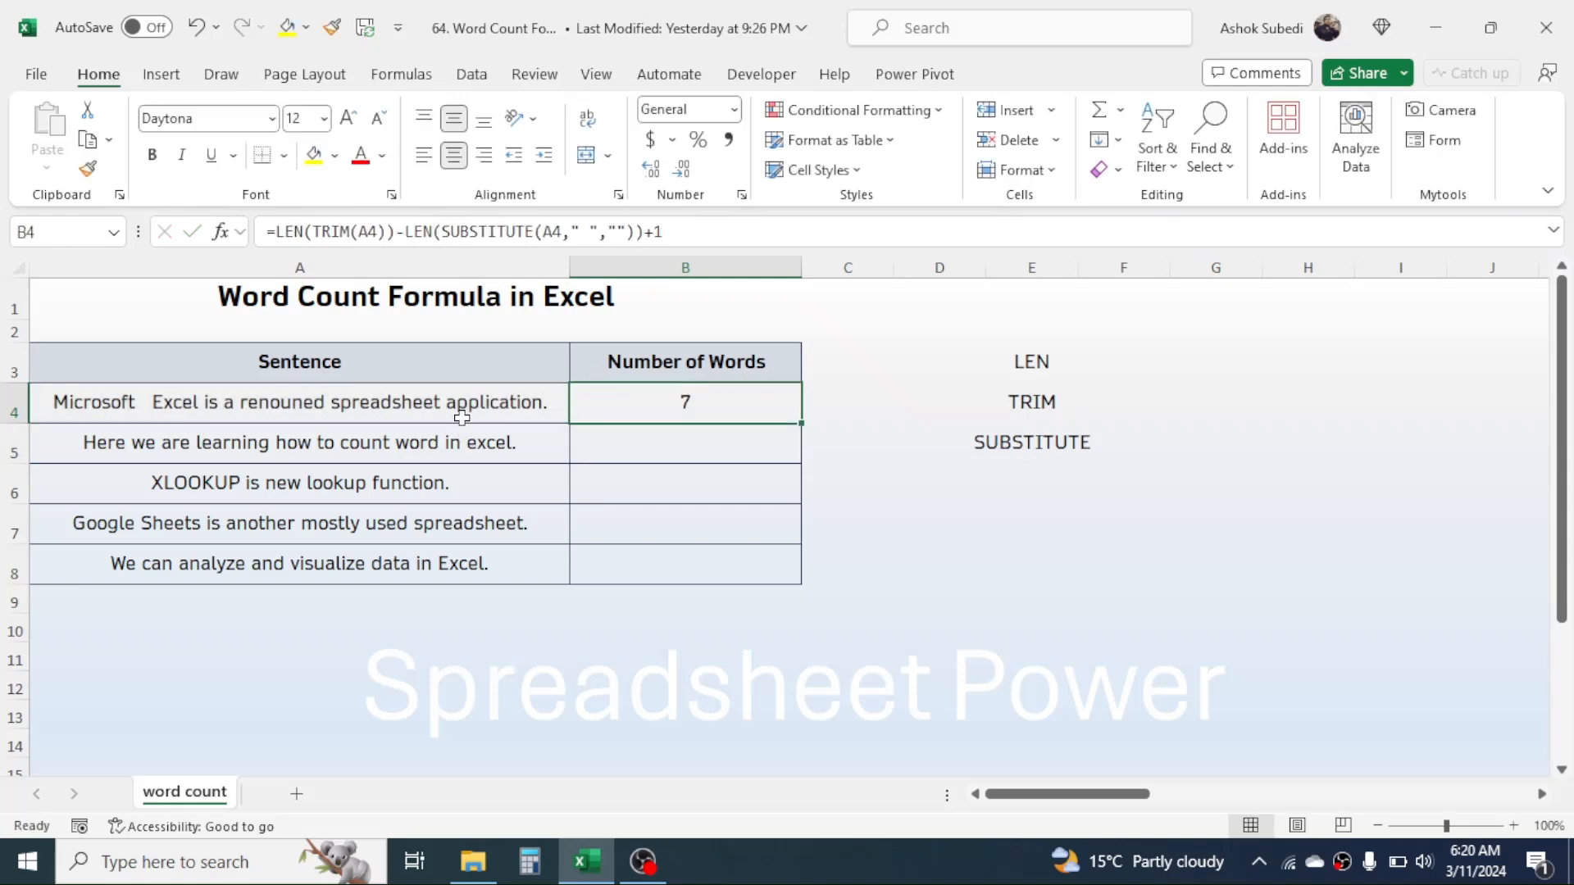
double_click(433, 403)
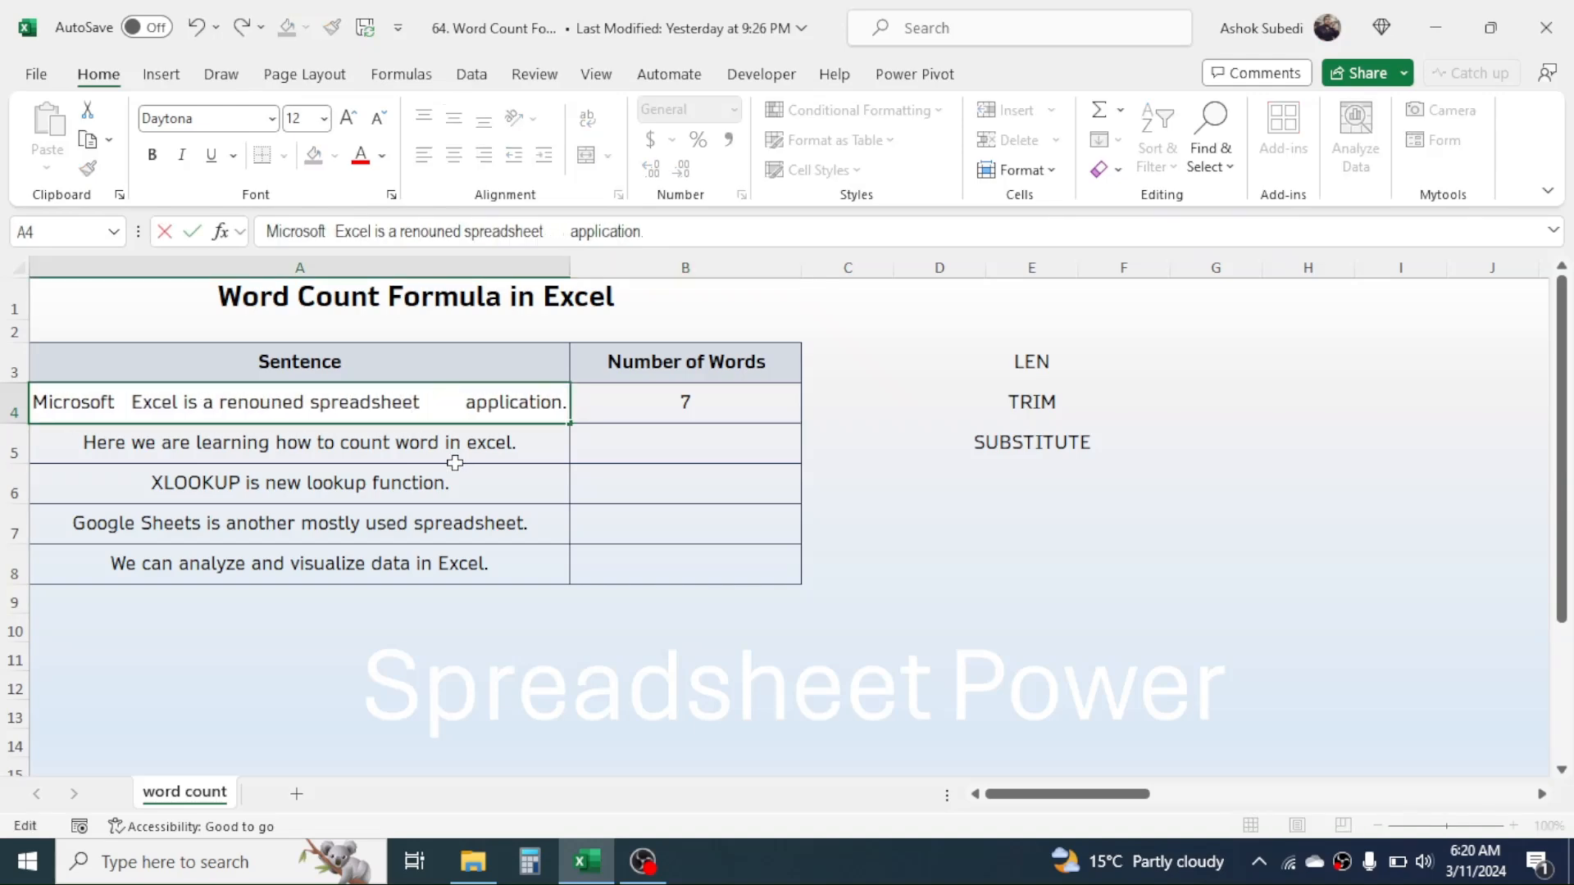
key(Return)
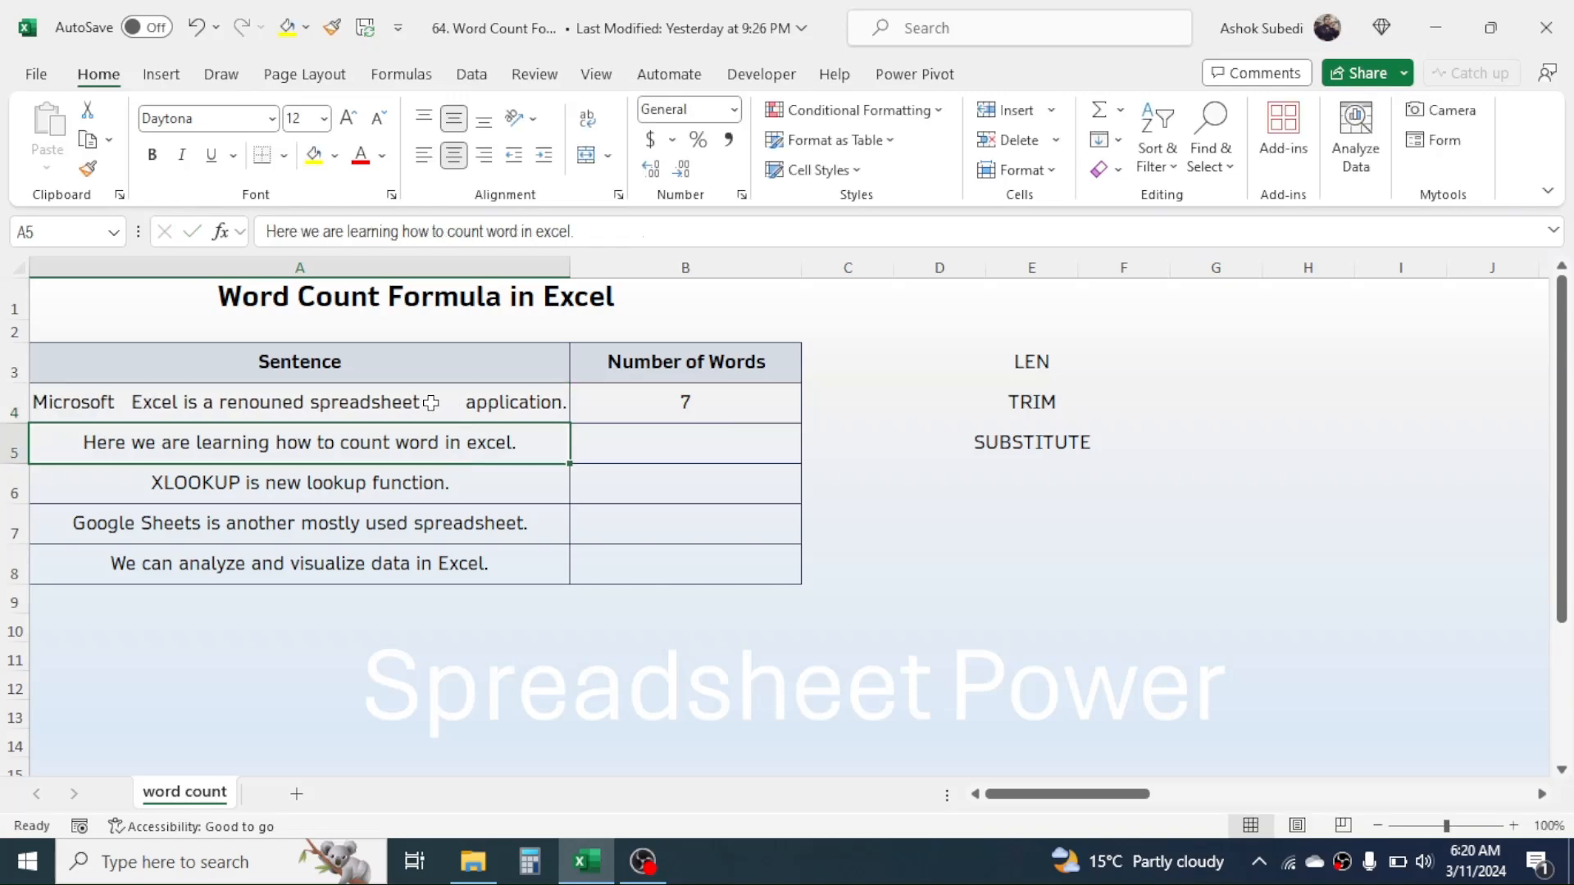
Fill the word count formula from B4 down through B8 and check the copied formula in B5.
click(683, 398)
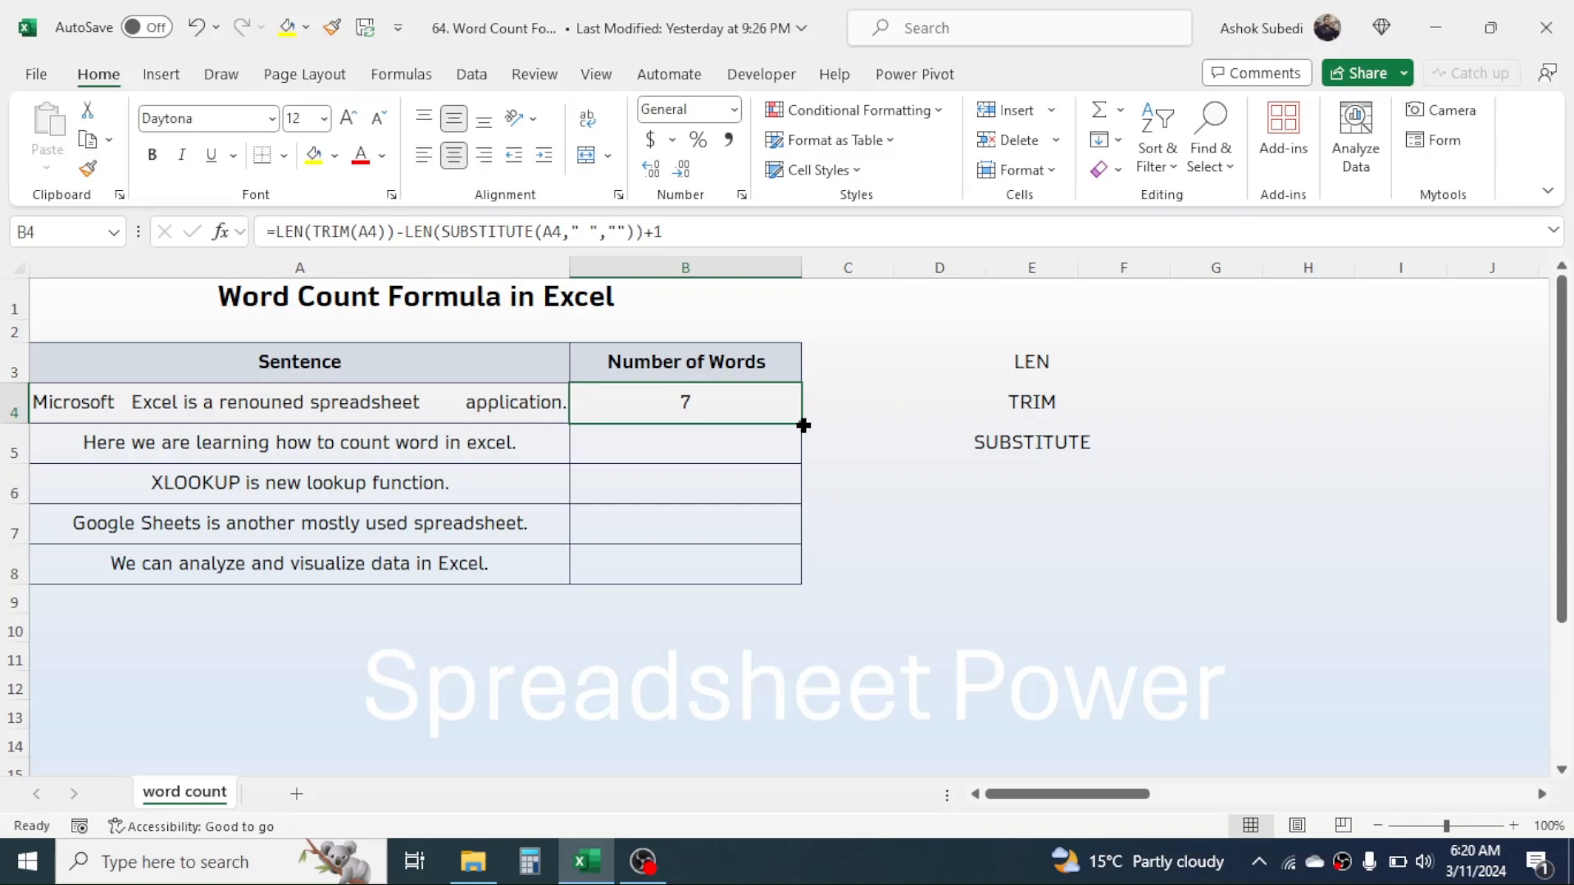
drag(804, 425, 769, 572)
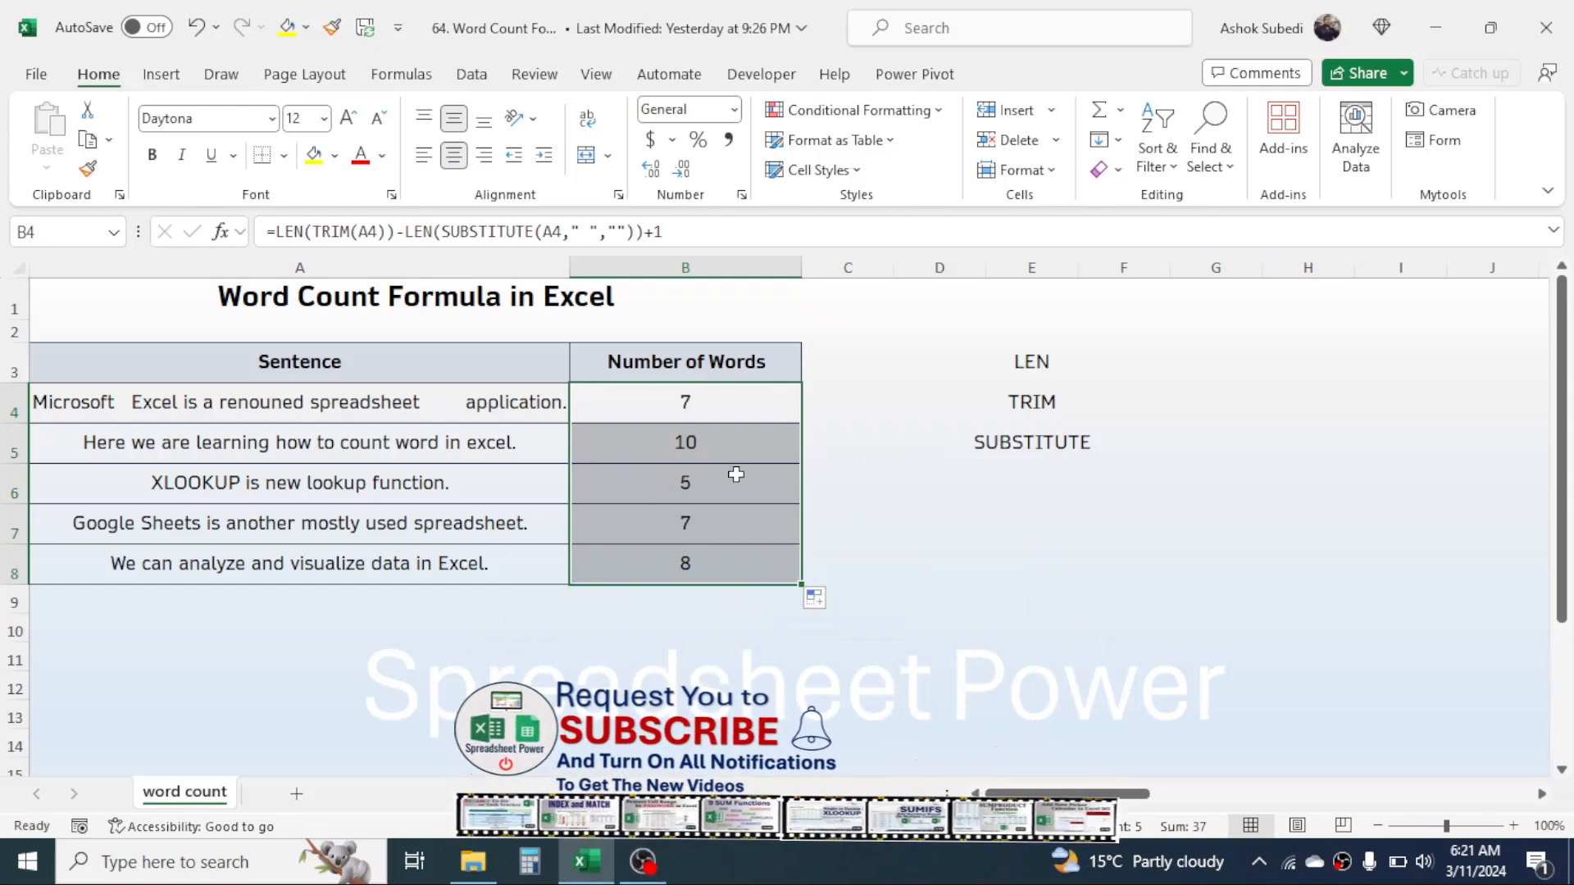
click(698, 453)
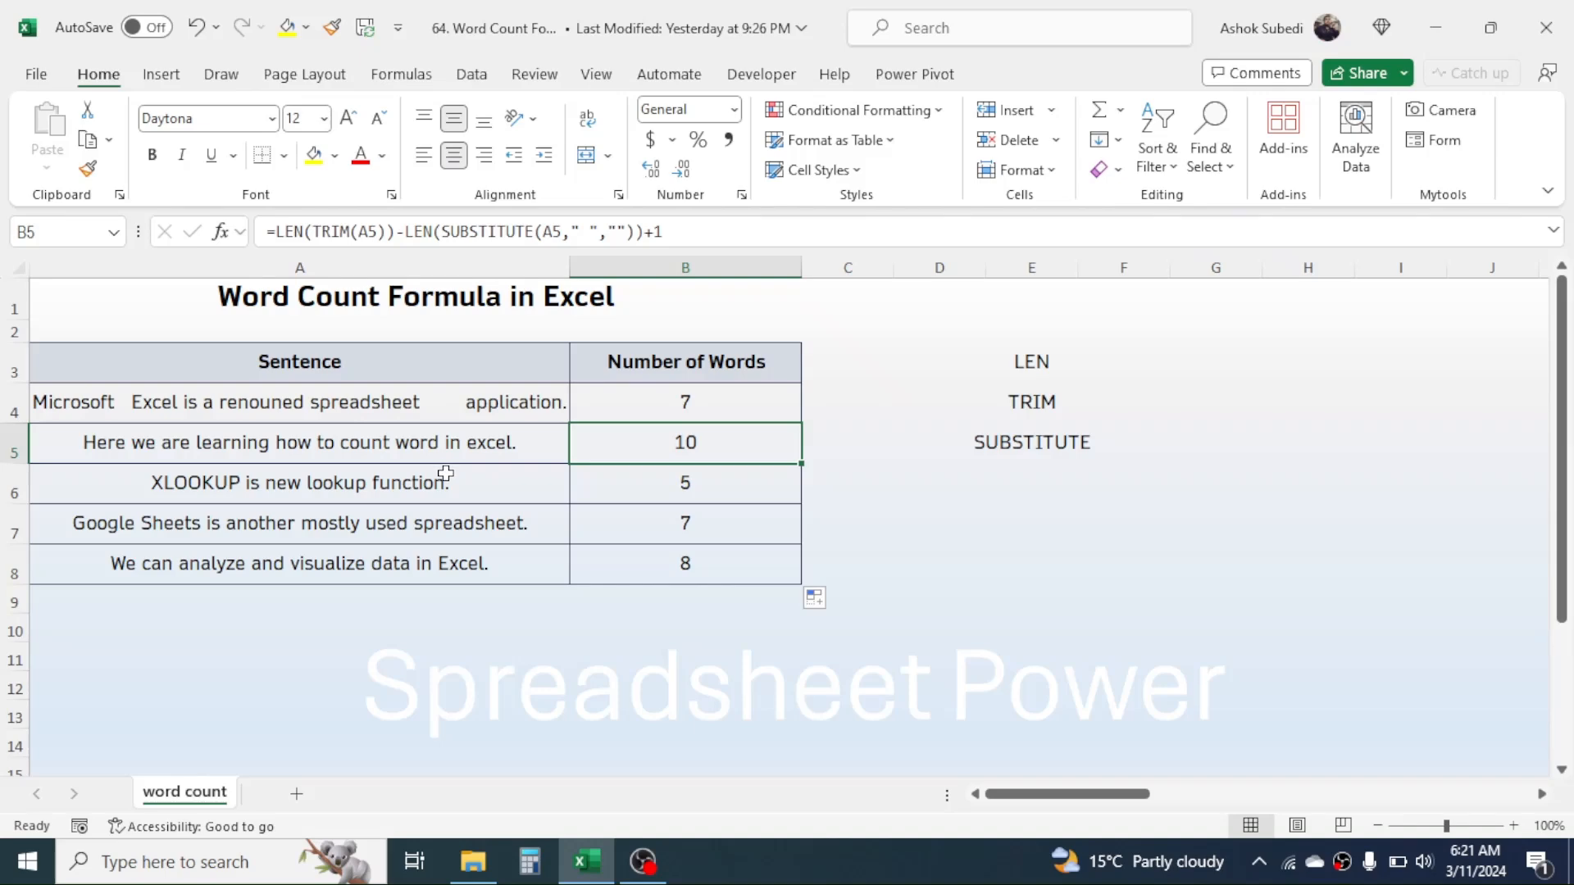
Insert extra spaces between "word" and "in" in the sentence in A5 to test its word count.
double_click(394, 443)
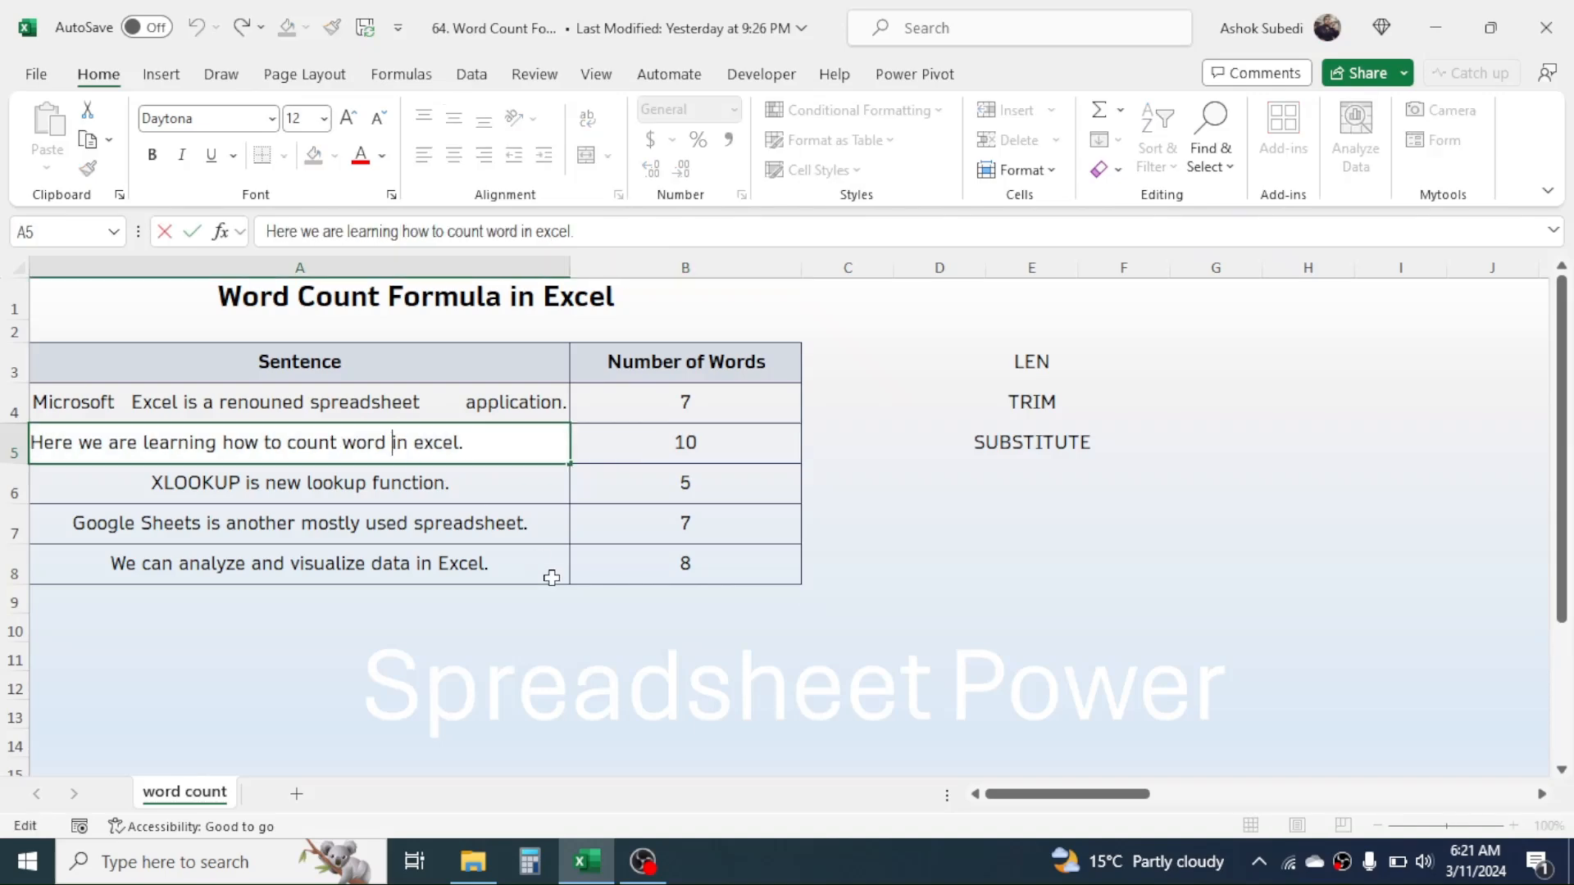
key(Return)
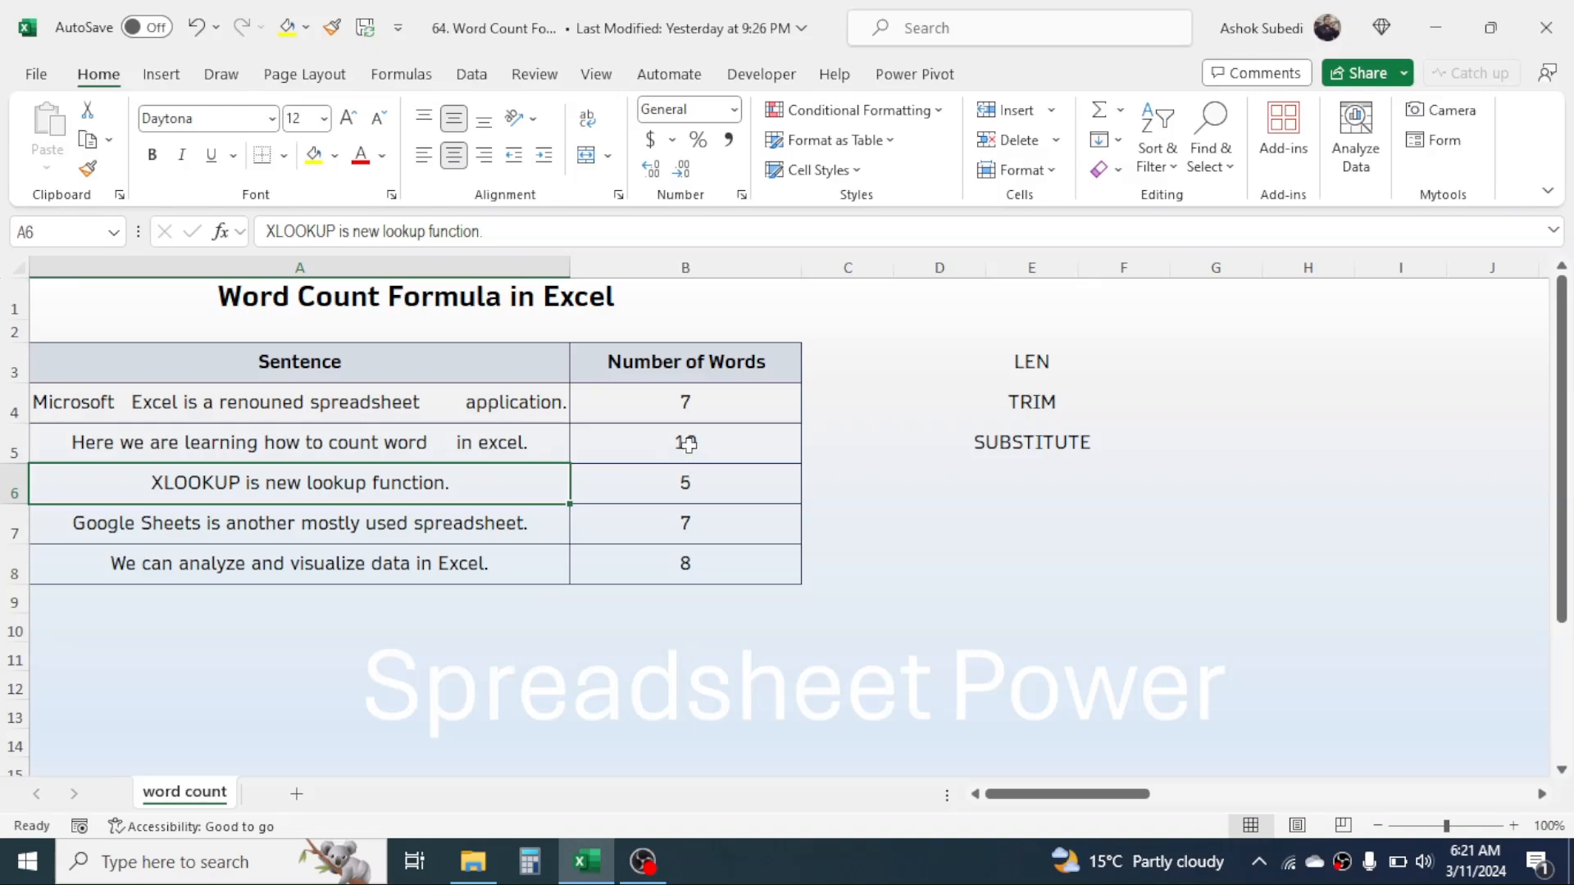
click(1054, 550)
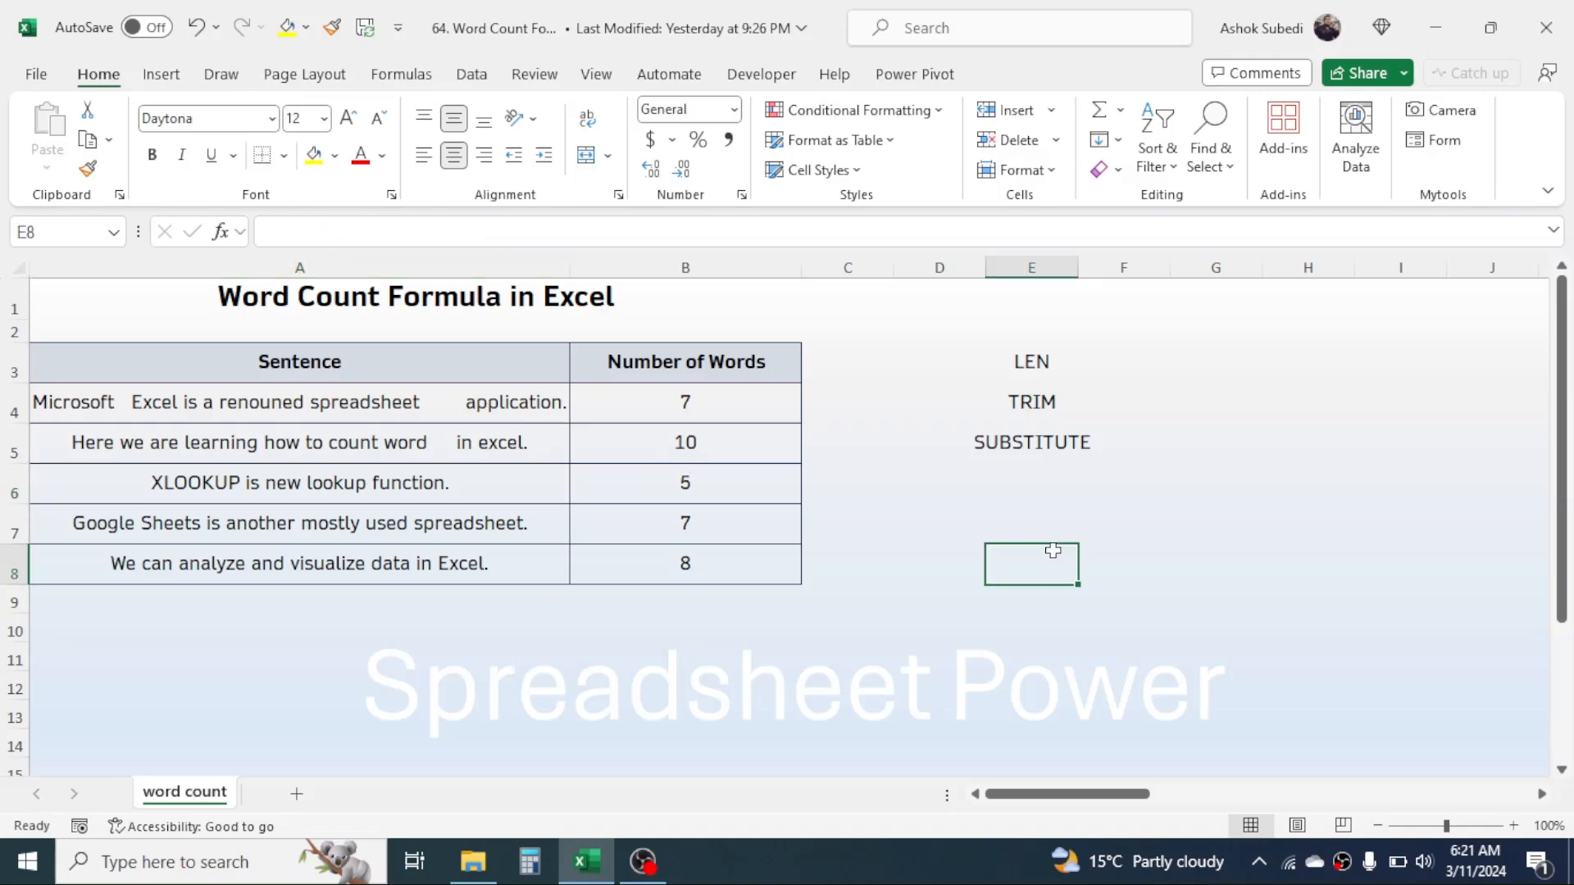